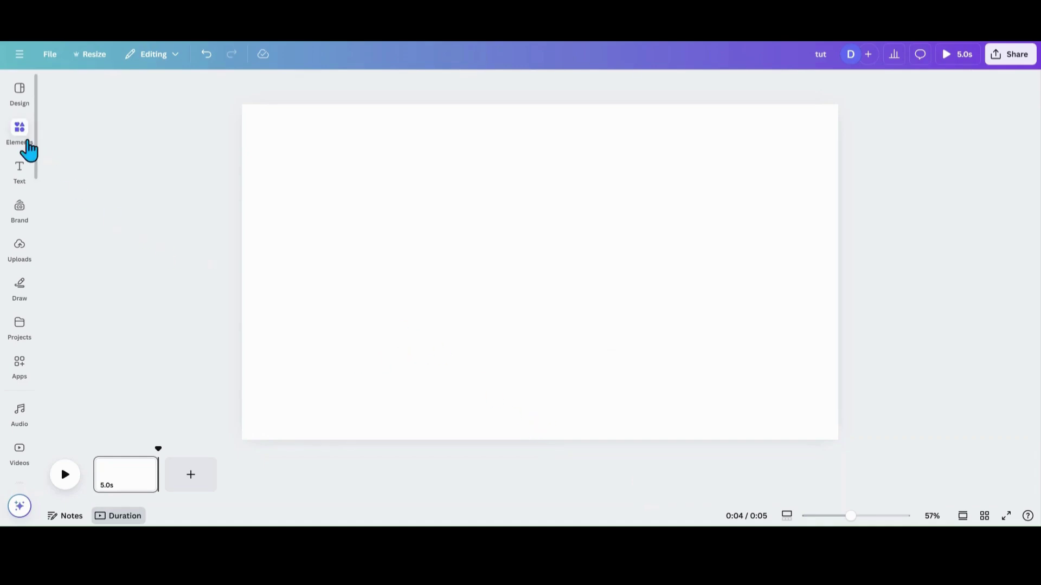
- Add a dark purple square shape to the page from the Elements library
left_click(26, 142)
scroll(81, 204, "up", 15)
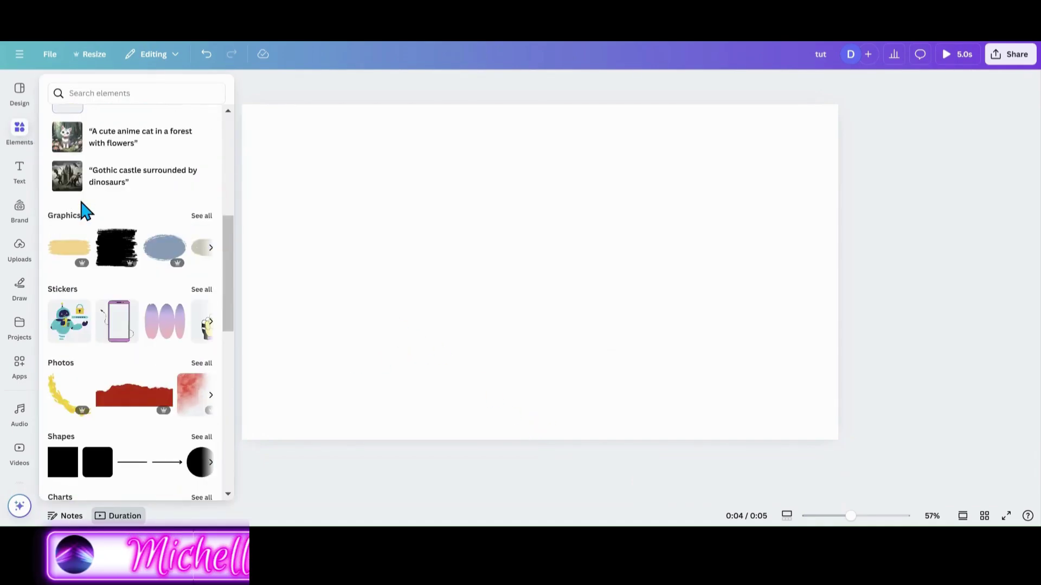
scroll(82, 212, "down", 4)
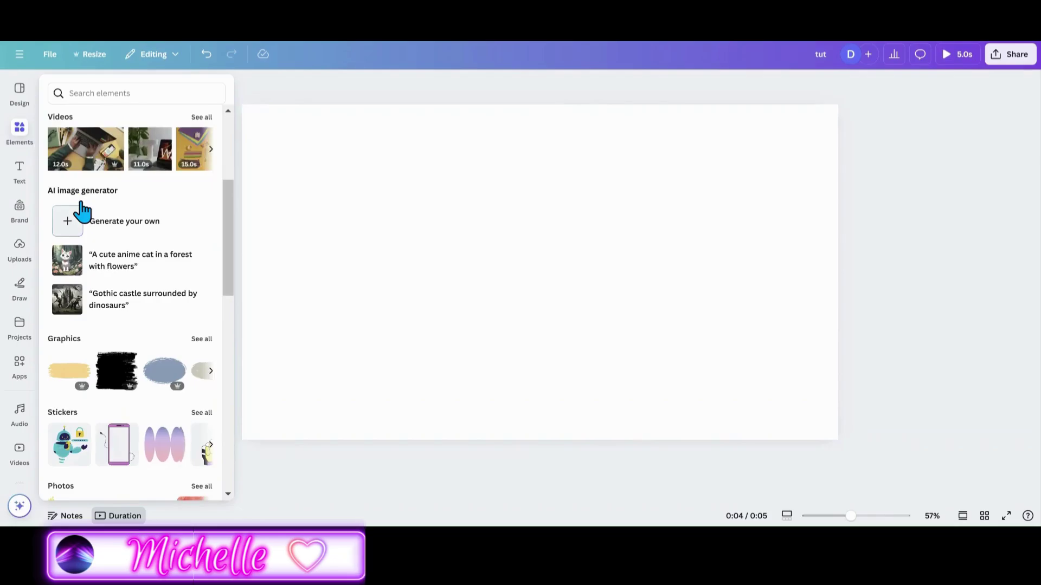
scroll(83, 211, "up", 4)
scroll(82, 211, "down", 4)
scroll(83, 210, "down", 5)
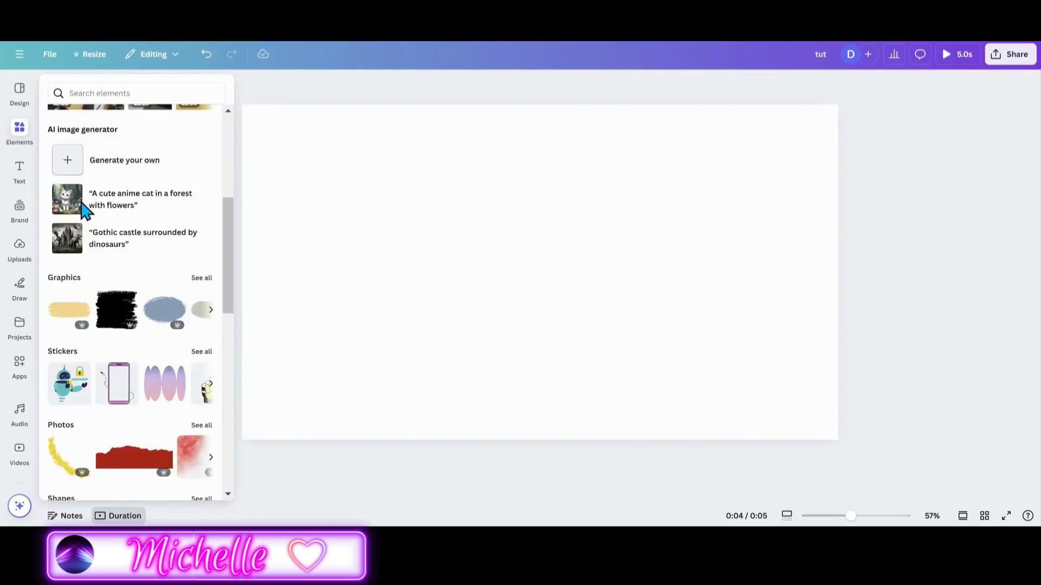
left_click(63, 297)
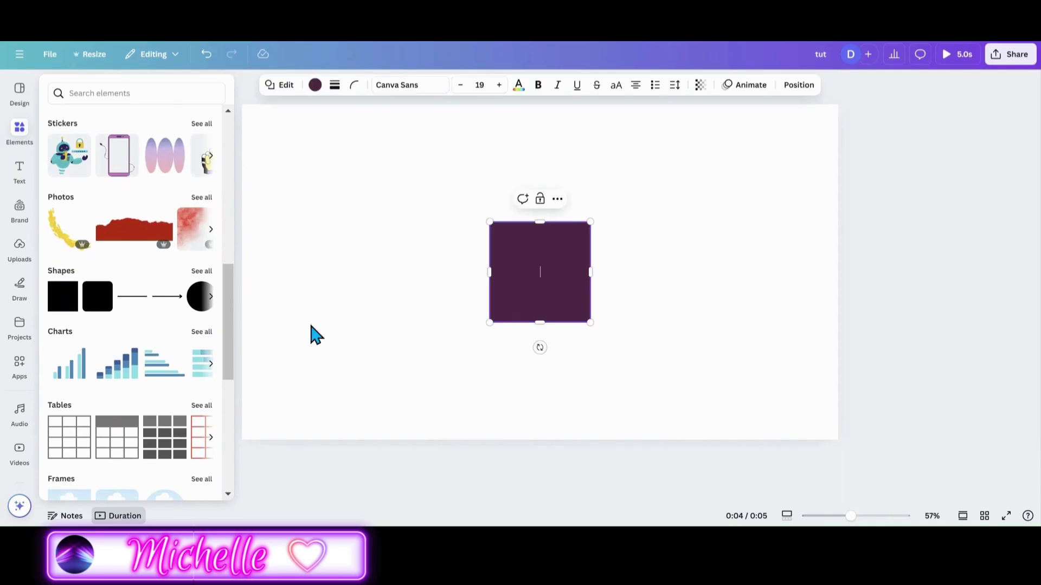
- Stretch the square into a wide bar about 903 by 245 near the page centre
left_click_drag(588, 266, 727, 274)
left_click_drag(512, 298, 379, 284)
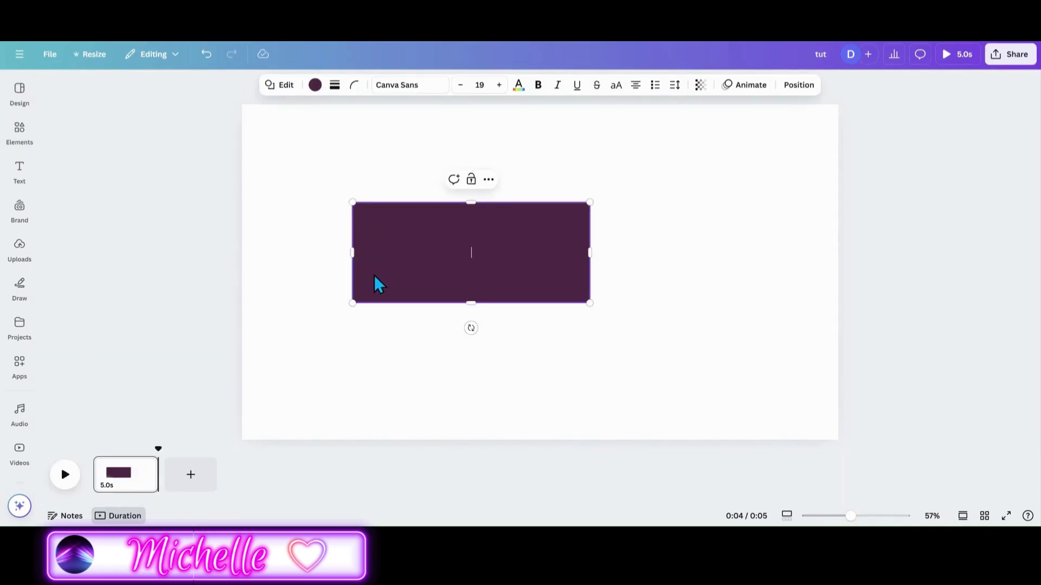
left_click_drag(468, 302, 461, 278)
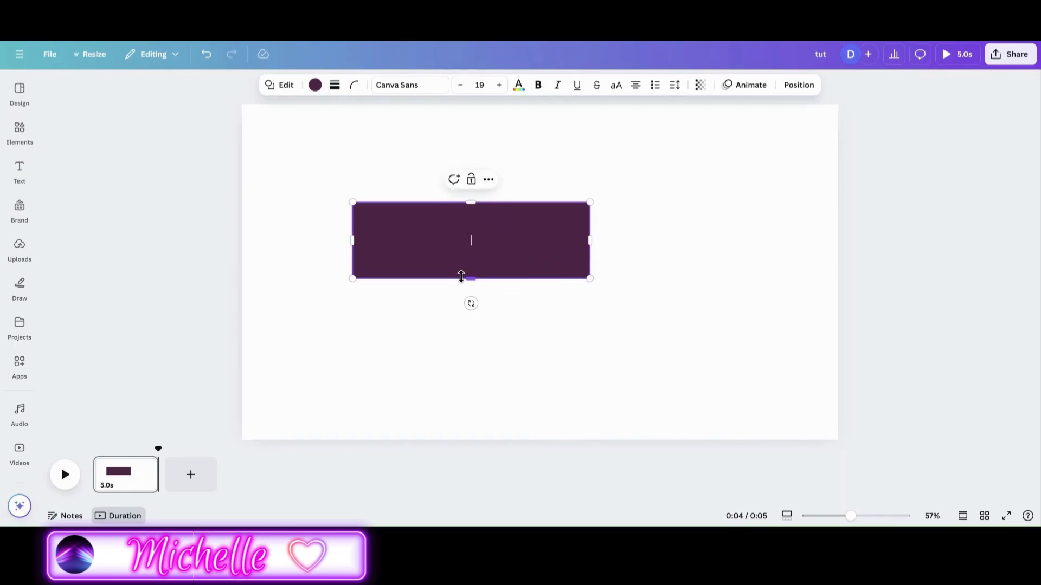
left_click_drag(589, 241, 633, 242)
left_click_drag(566, 257, 578, 259)
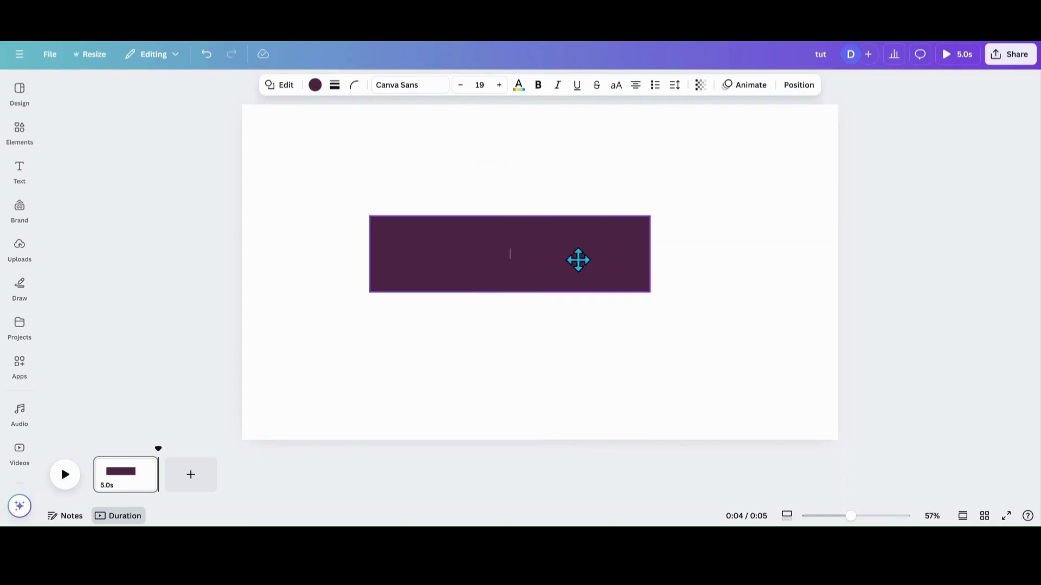
- Add a circle frame from Elements, shrunk to about 197 by 197 at the bar's left end
left_click(23, 135)
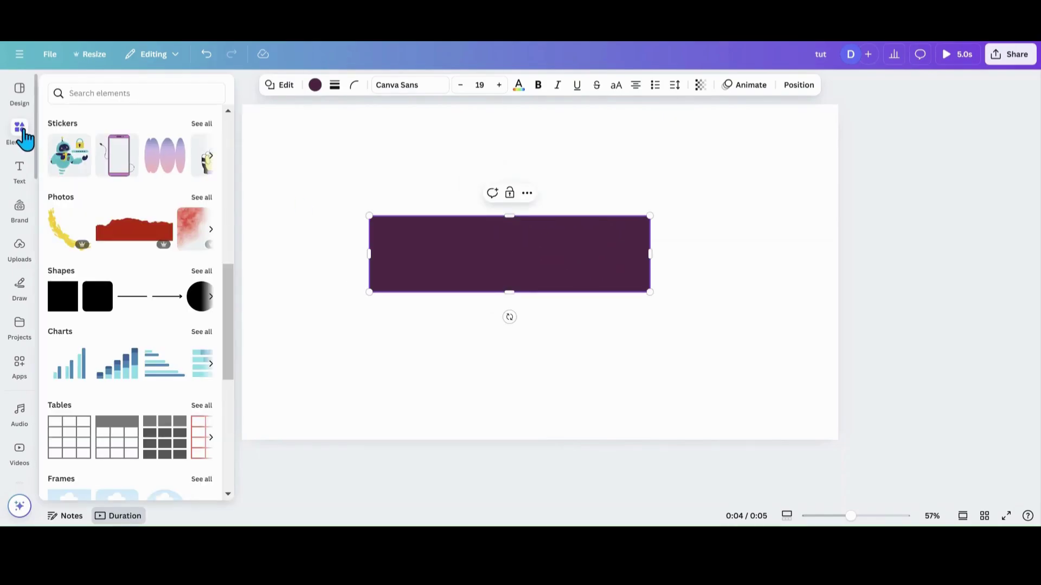
scroll(102, 254, "down", 5)
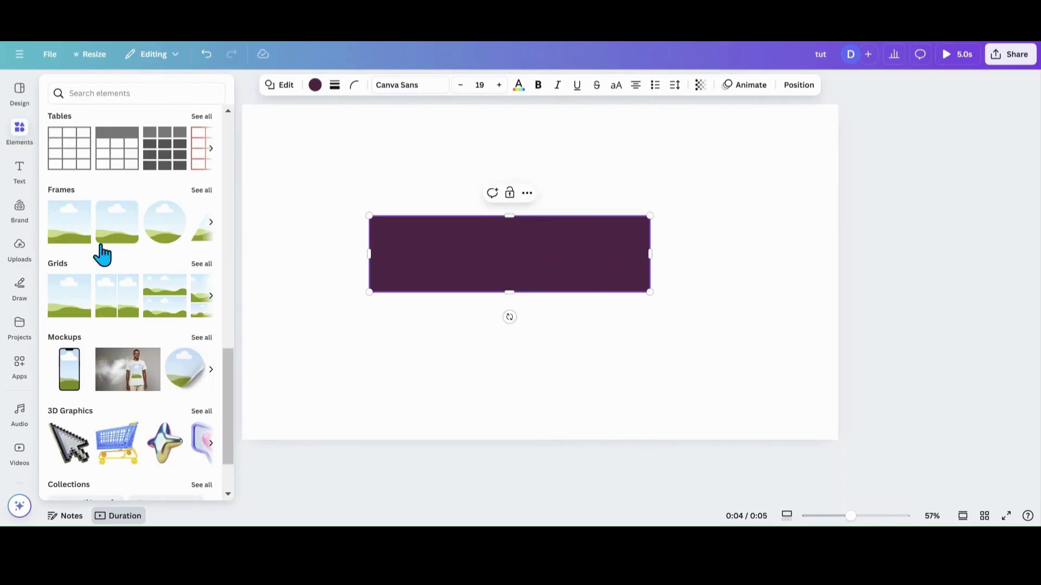
left_click(156, 239)
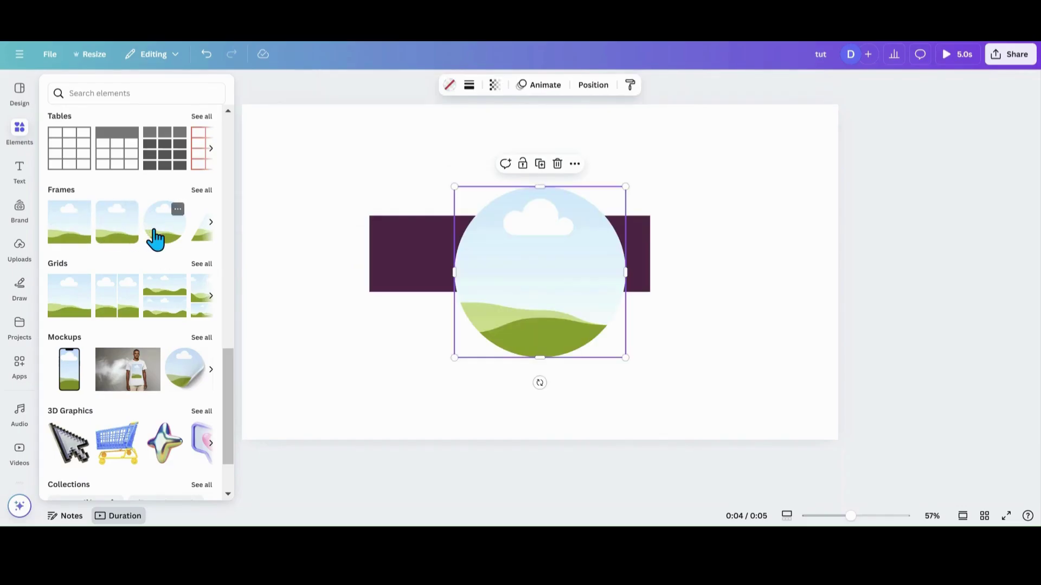
left_click_drag(453, 186, 325, 258)
- Give the purple bar a solid black border of weight 10
left_click(434, 268)
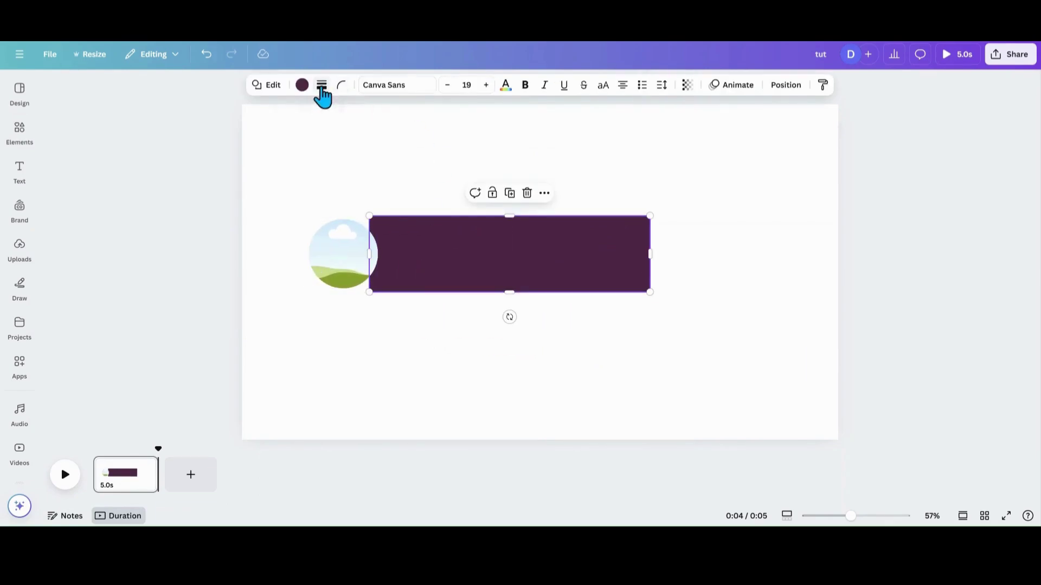
left_click(322, 85)
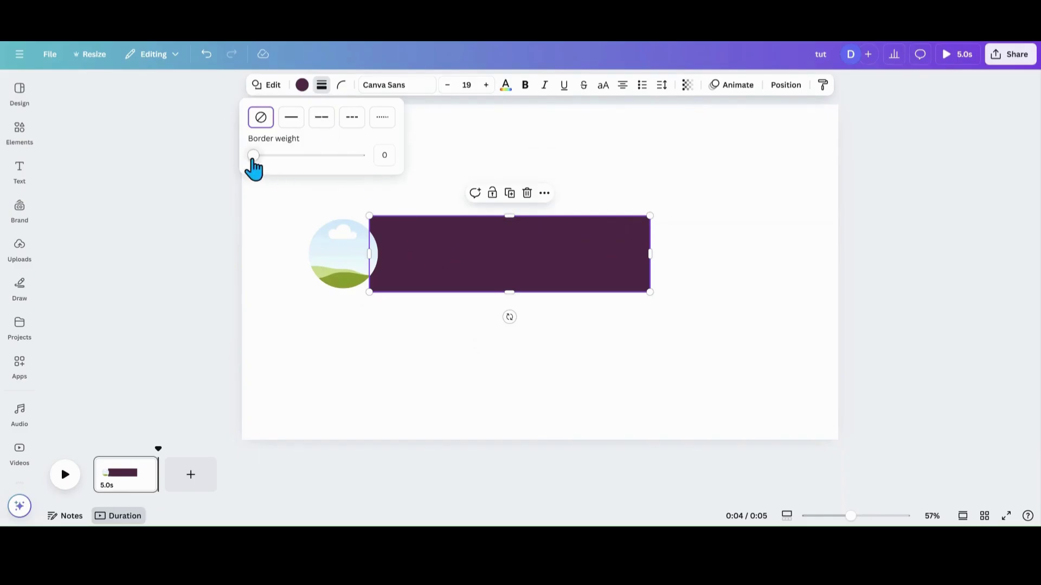
left_click_drag(253, 156, 270, 157)
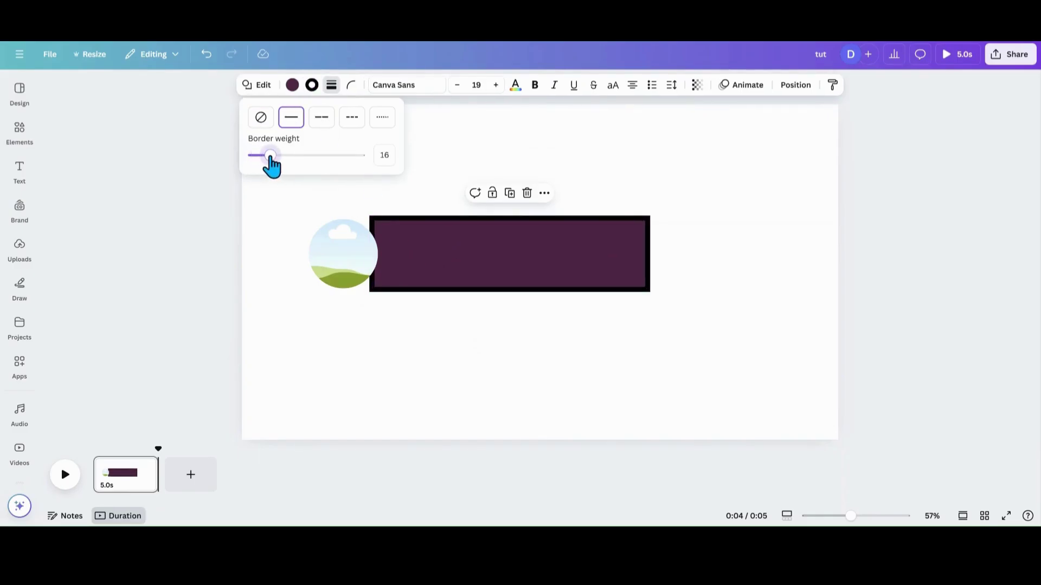
left_click(340, 244)
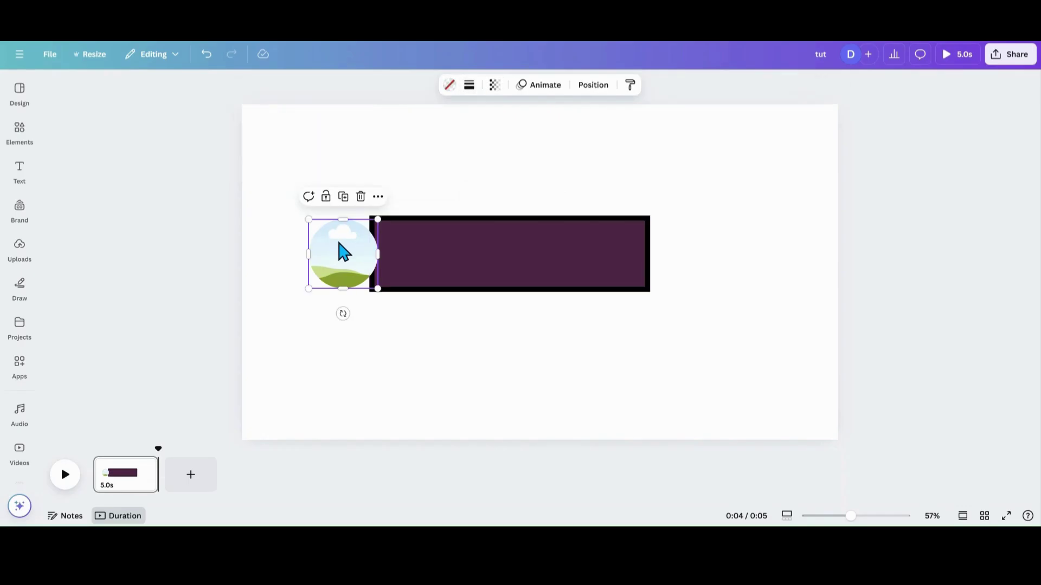
left_click(407, 255)
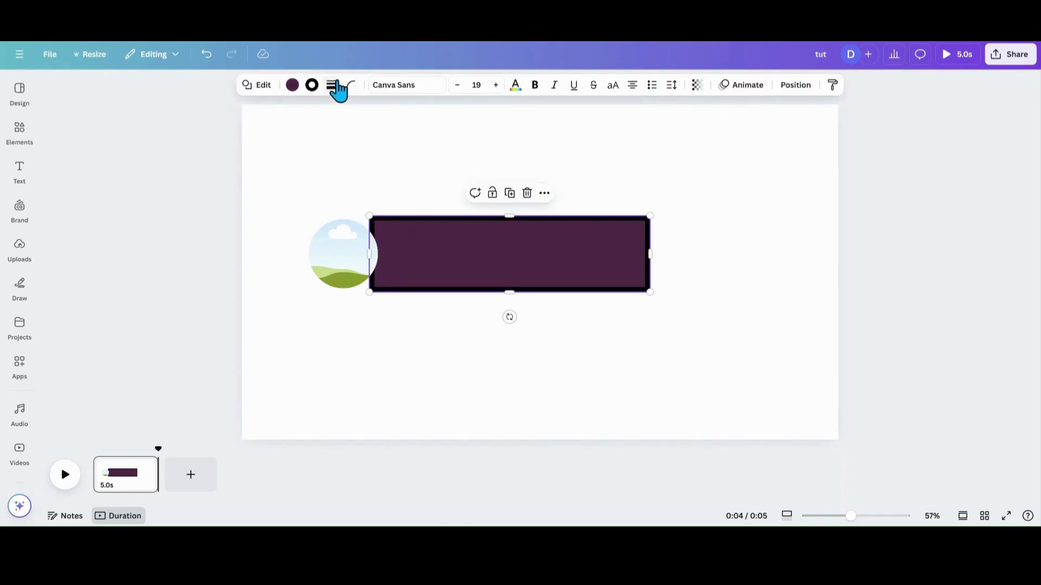
left_click(332, 87)
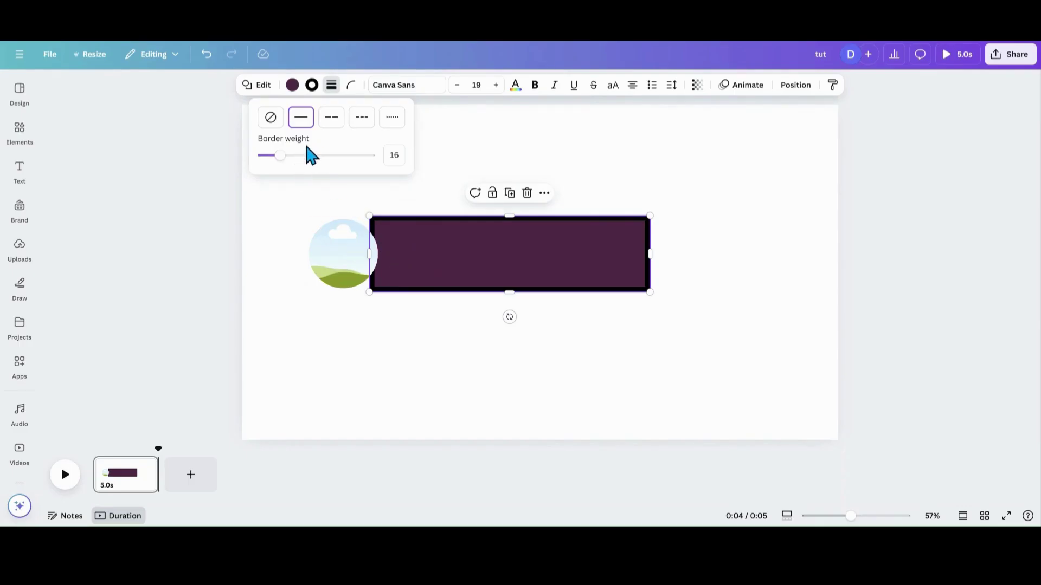
left_click_drag(281, 156, 273, 156)
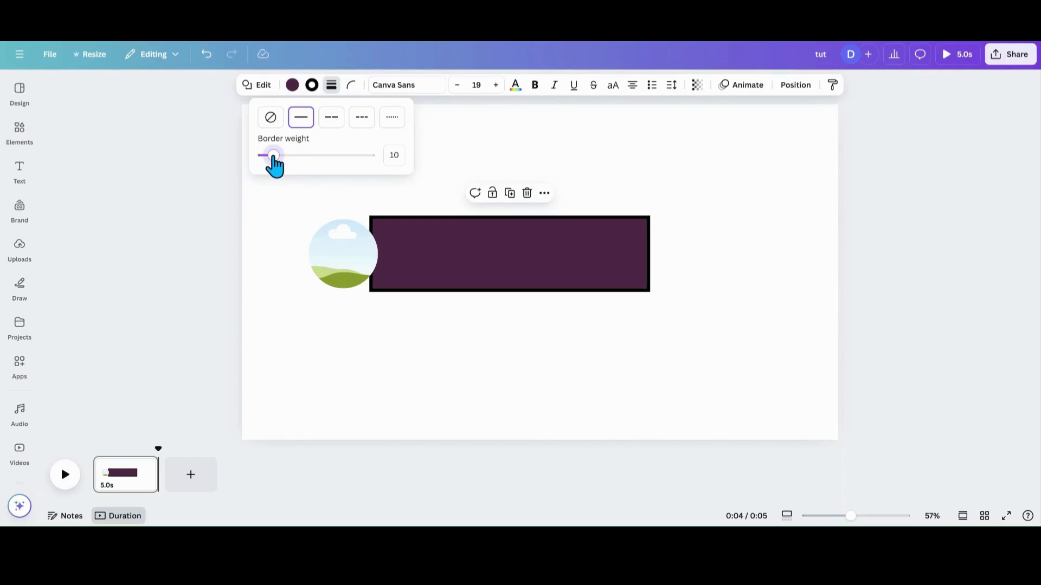
- Give the circle frame a black border of 10, overlap the bar's left end, and enlarge it to 245 by 245
left_click(332, 247)
left_click(469, 85)
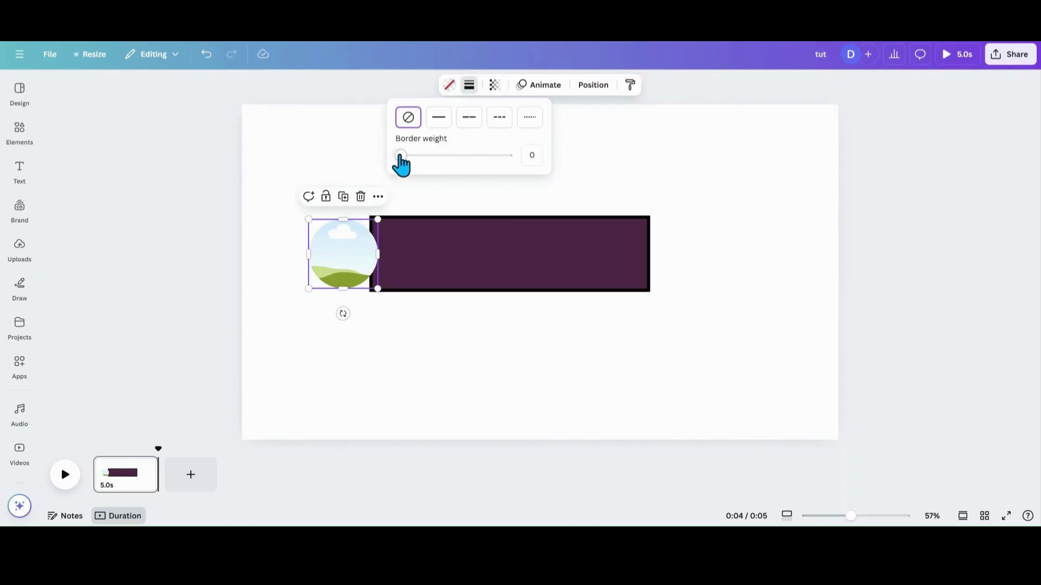
left_click_drag(400, 156, 411, 155)
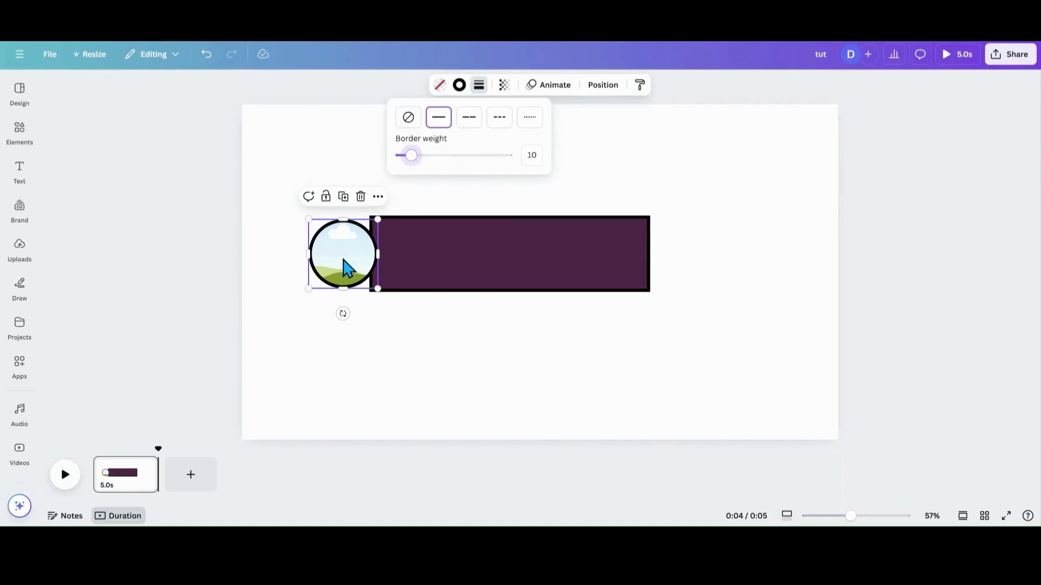
left_click_drag(342, 272, 362, 253)
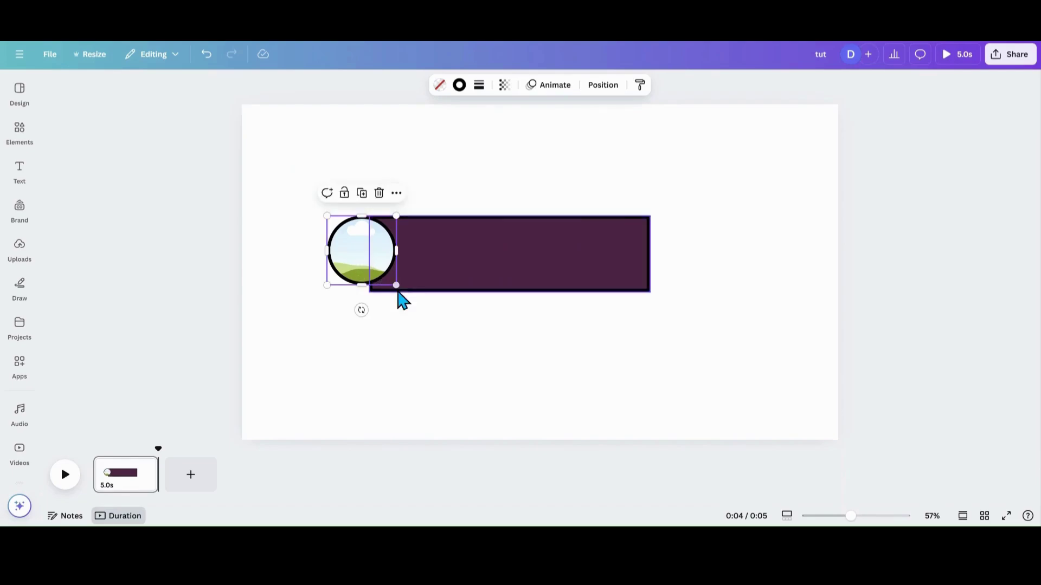
left_click_drag(397, 285, 404, 294)
- Round the bar's corners to about 52 and nudge the circle slightly right
left_click(631, 250)
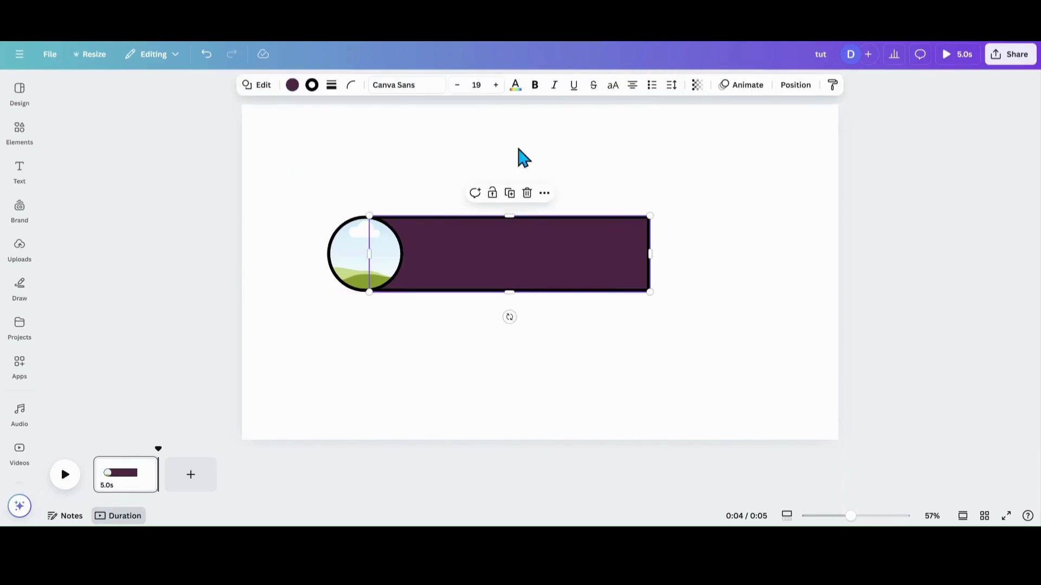
left_click(352, 87)
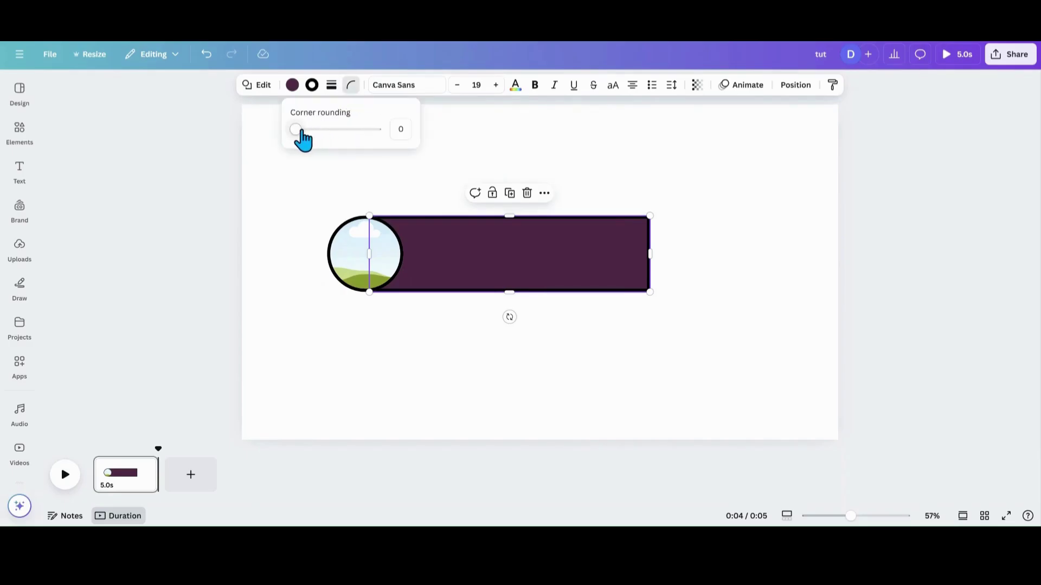
left_click_drag(297, 130, 333, 156)
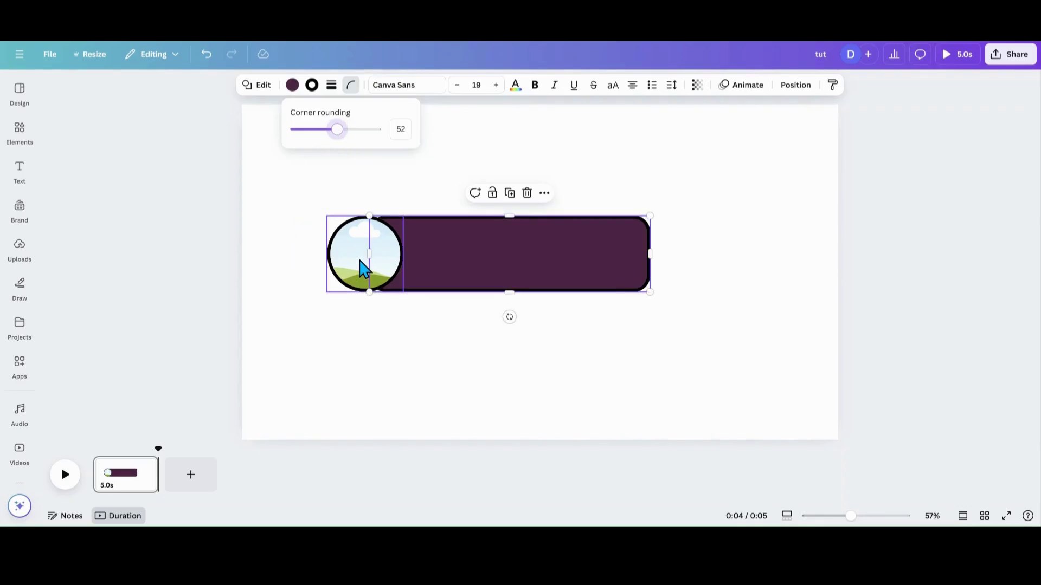
left_click_drag(361, 261, 368, 258)
left_click(274, 346)
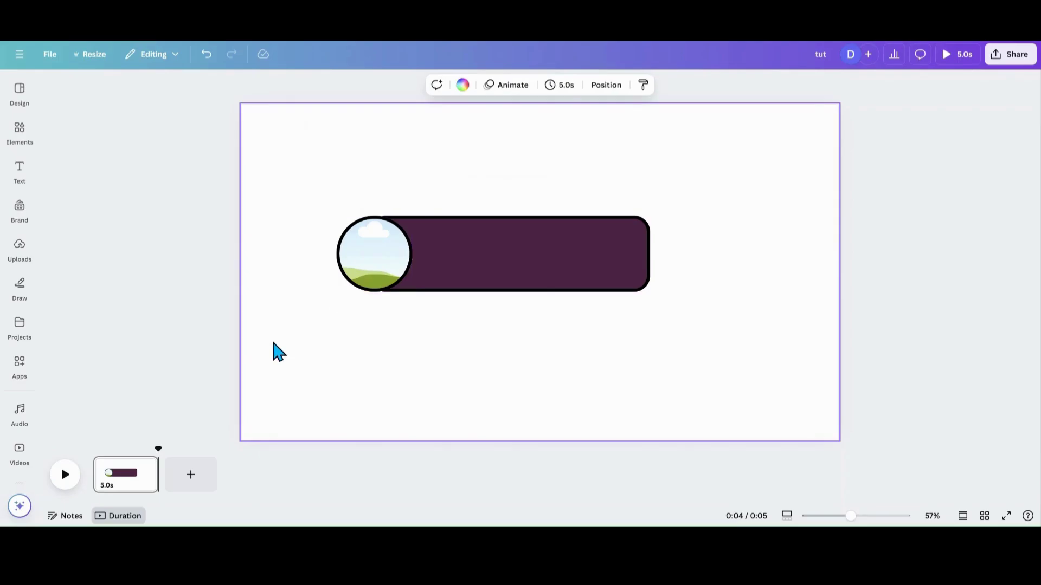
- Fill the bar with the dark navy-to-blue gradient
left_click(448, 262)
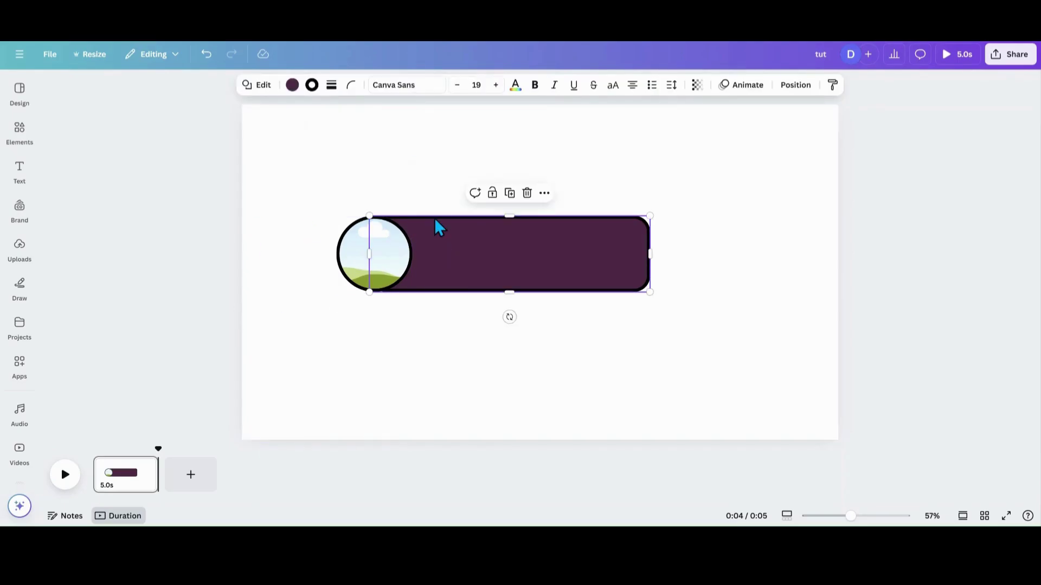
left_click(292, 85)
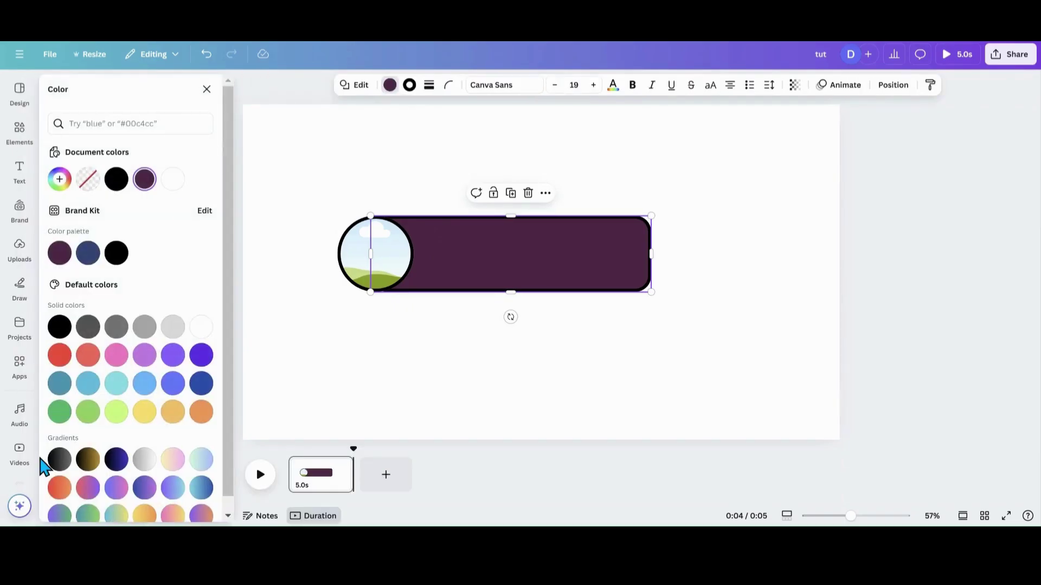
left_click(112, 466)
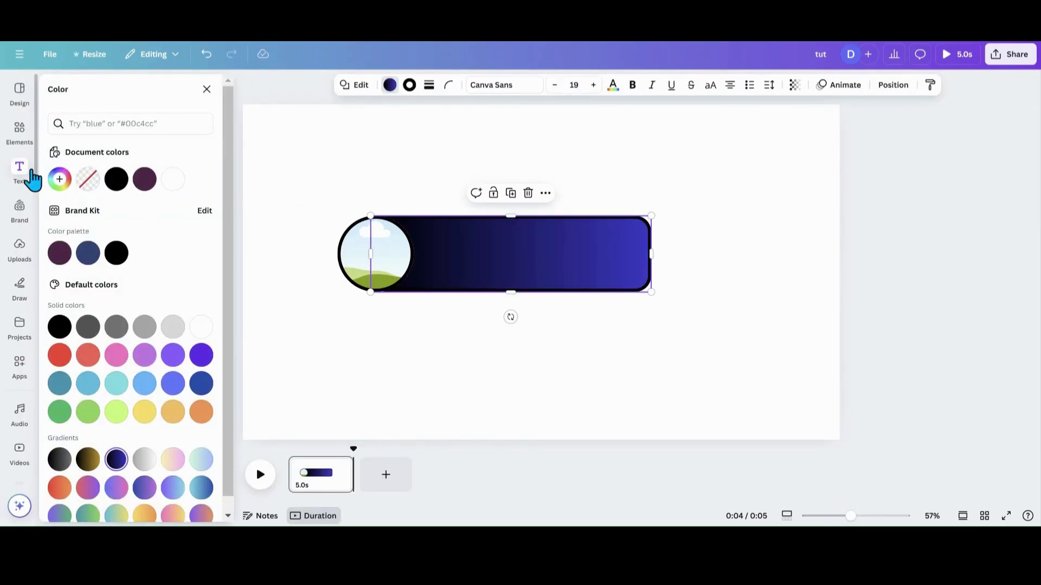
- Drop the uploaded black puppy photo into the circle frame and reposition it inside the crop
left_click(17, 247)
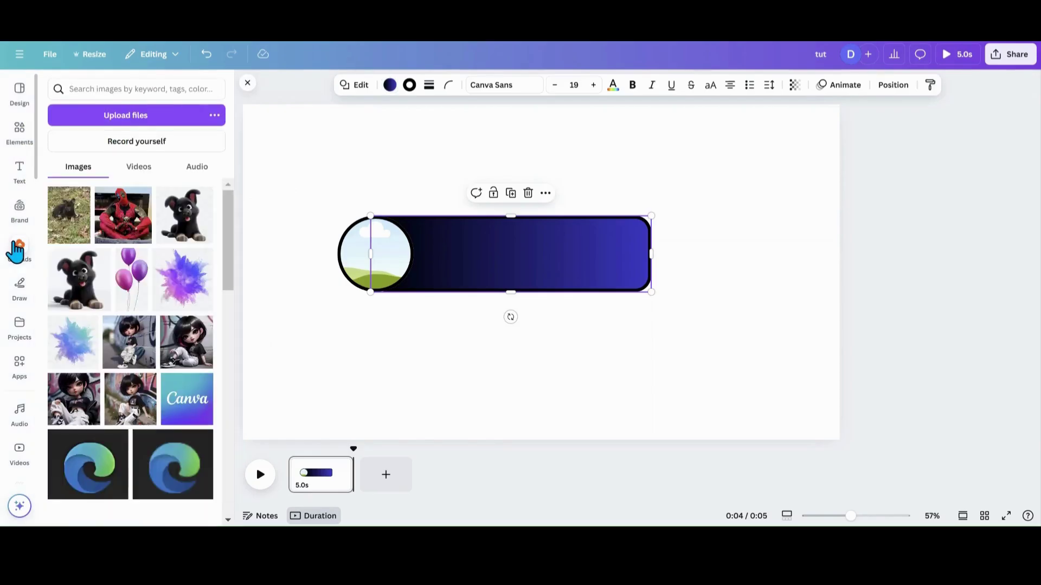
left_click_drag(162, 319, 362, 271)
double_click(361, 266)
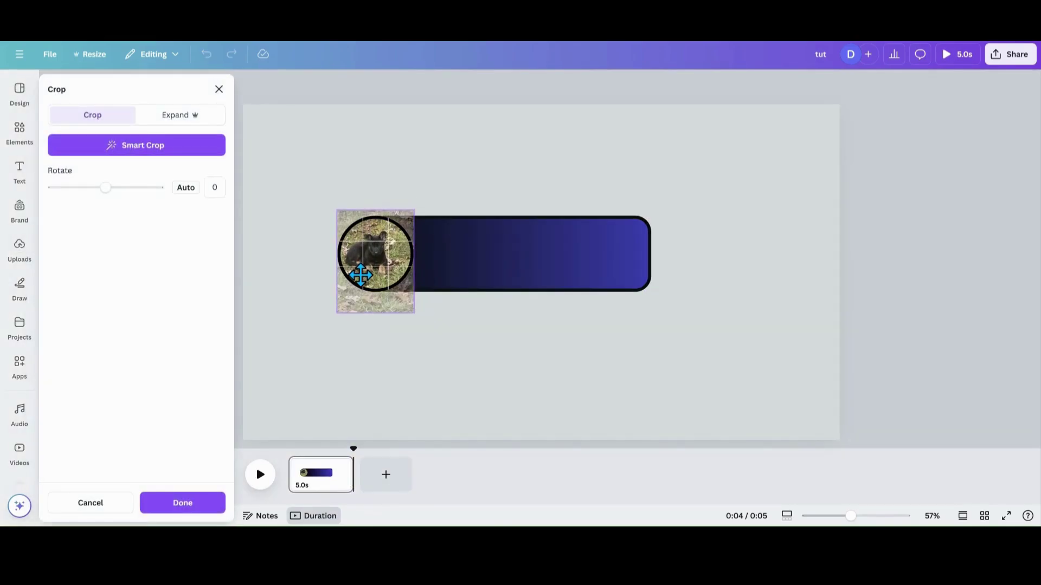
left_click(326, 338)
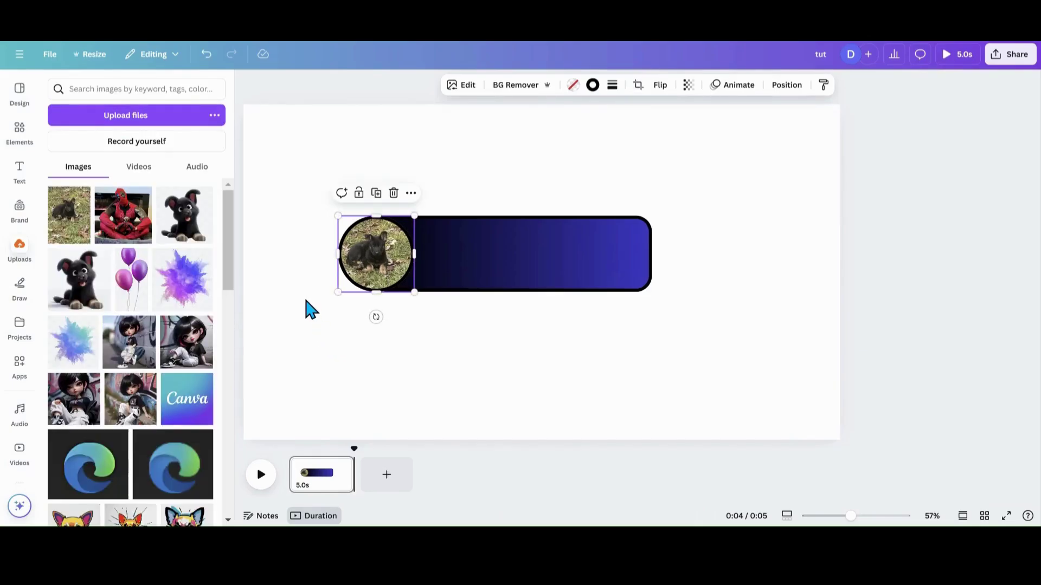
left_click(274, 274)
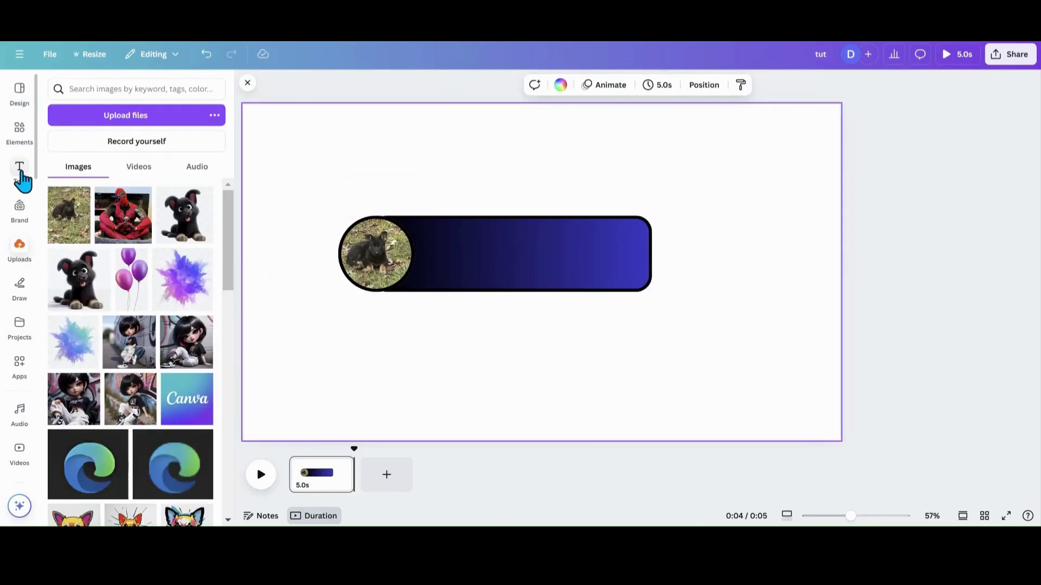
- Add a default 'Add a heading' text onto the bar and launch the Text Maker app from Your apps
left_click(20, 172)
left_click(90, 255)
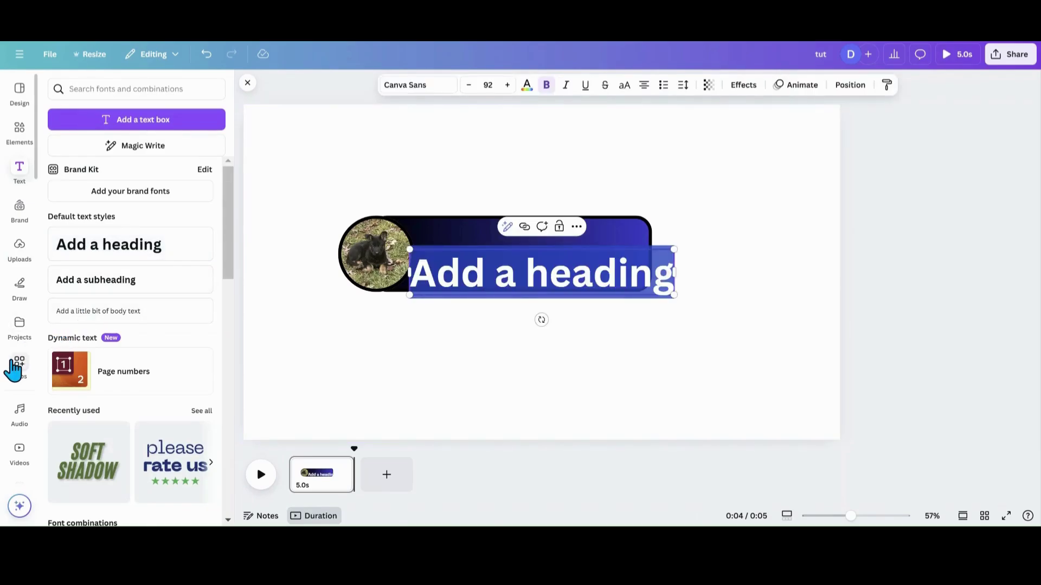
left_click(18, 364)
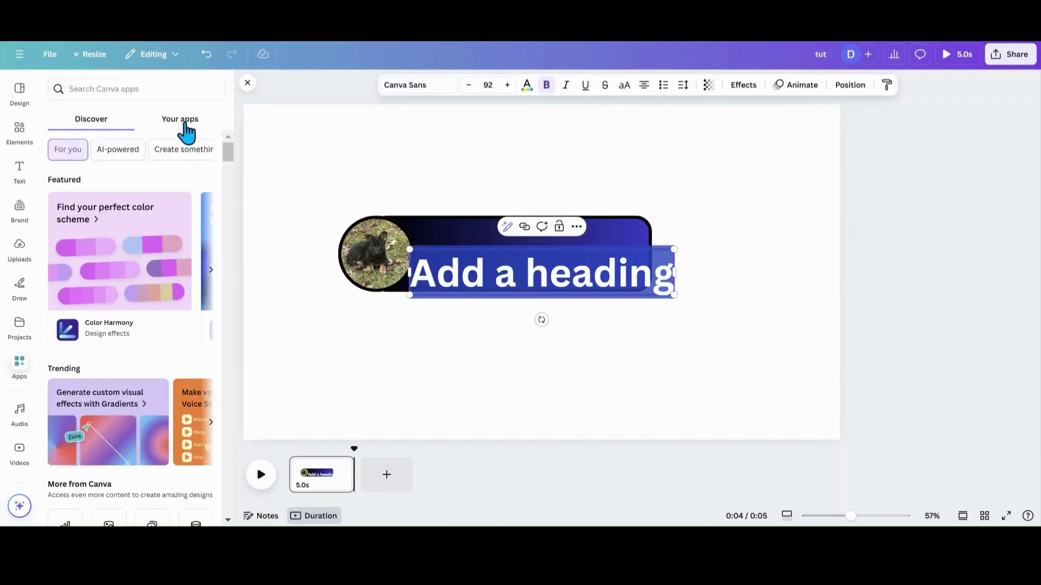
left_click(182, 122)
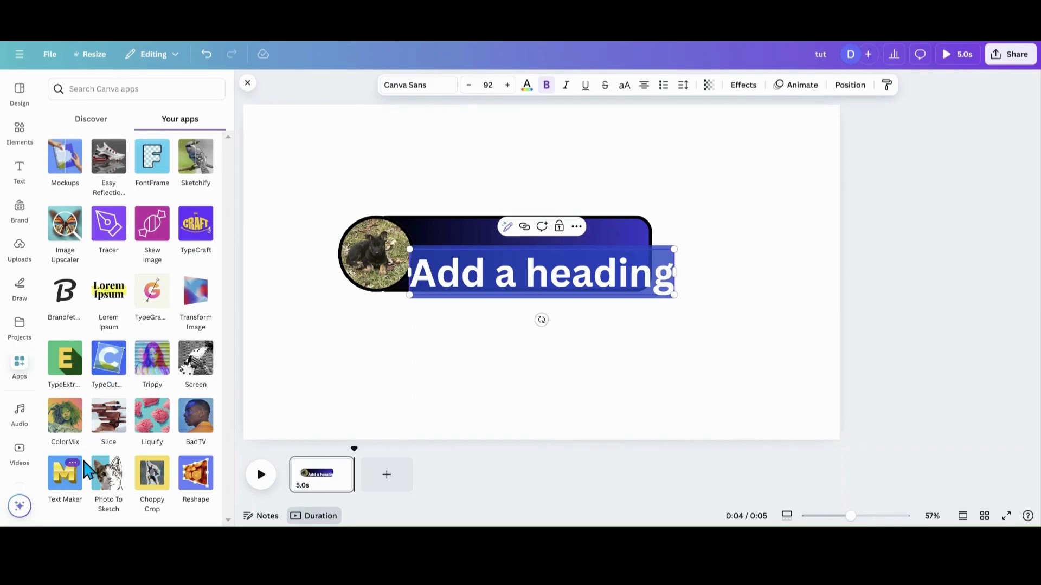
left_click(66, 483)
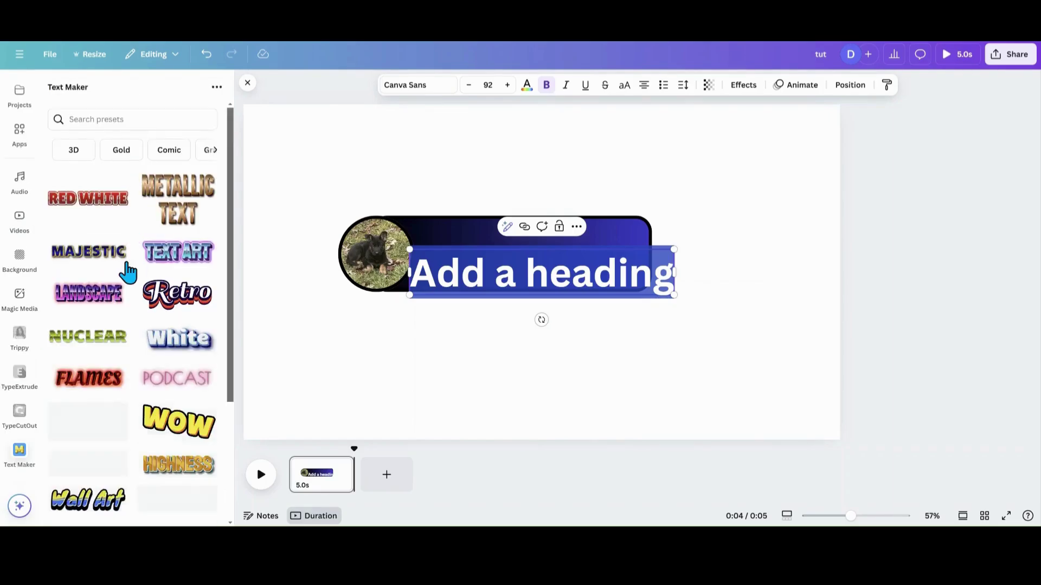
- Choose the White 3D preset in Text Maker and replace its word with DUKE
scroll(125, 271, "down", 2)
left_click(165, 271)
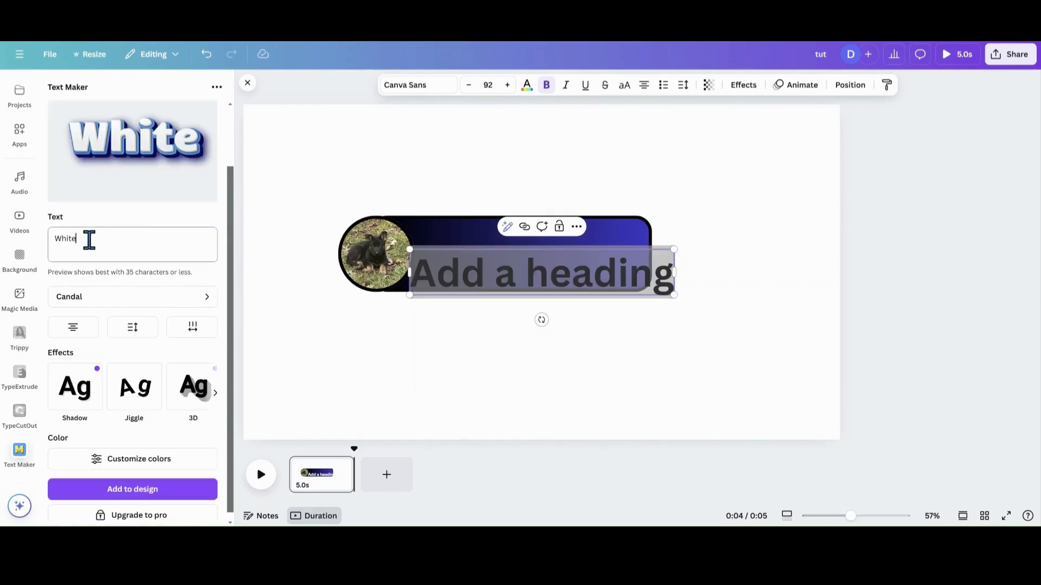
left_click_drag(86, 239, 56, 232)
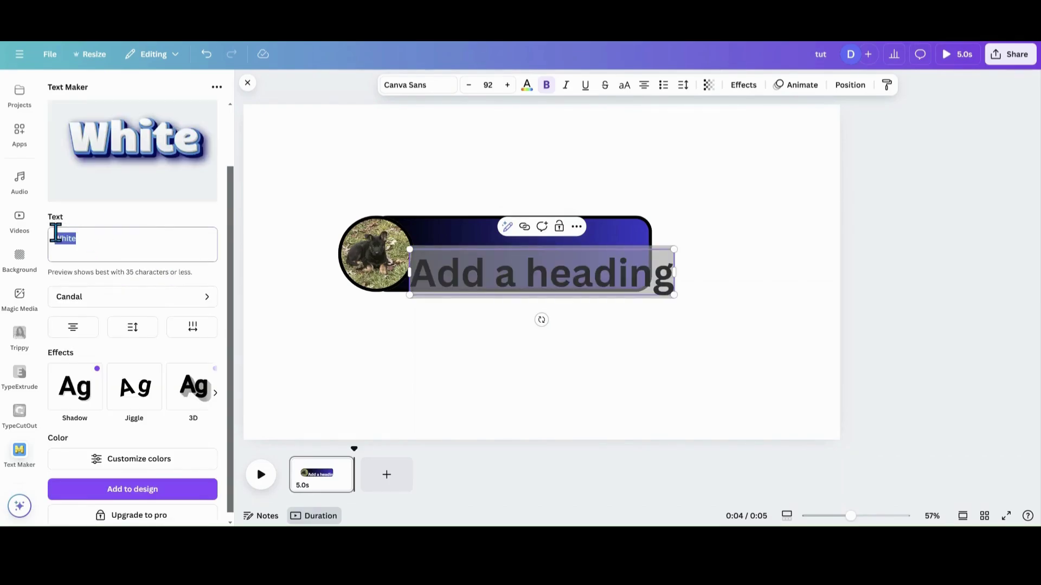
type("D")
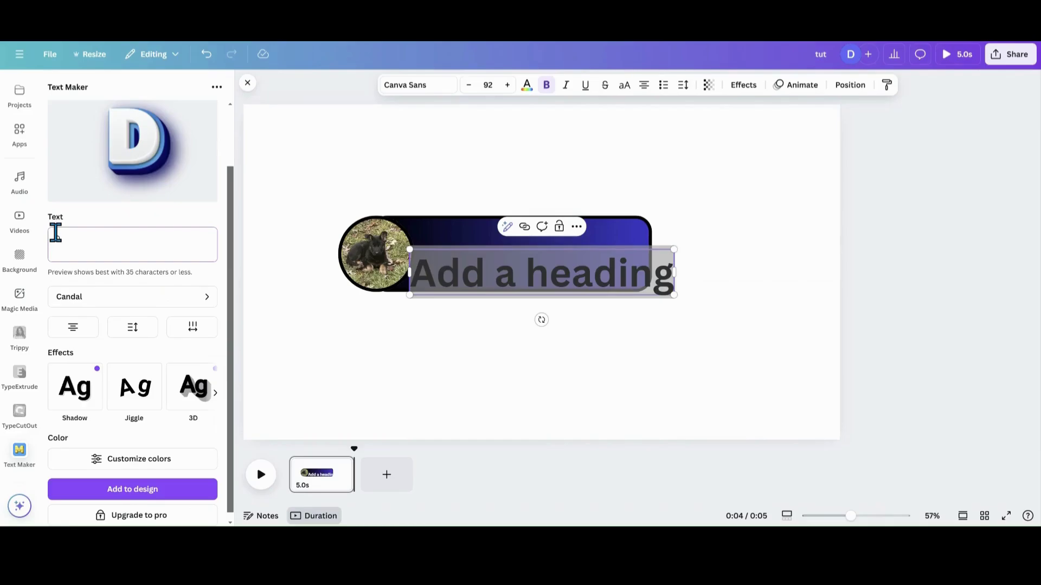
type("UKE")
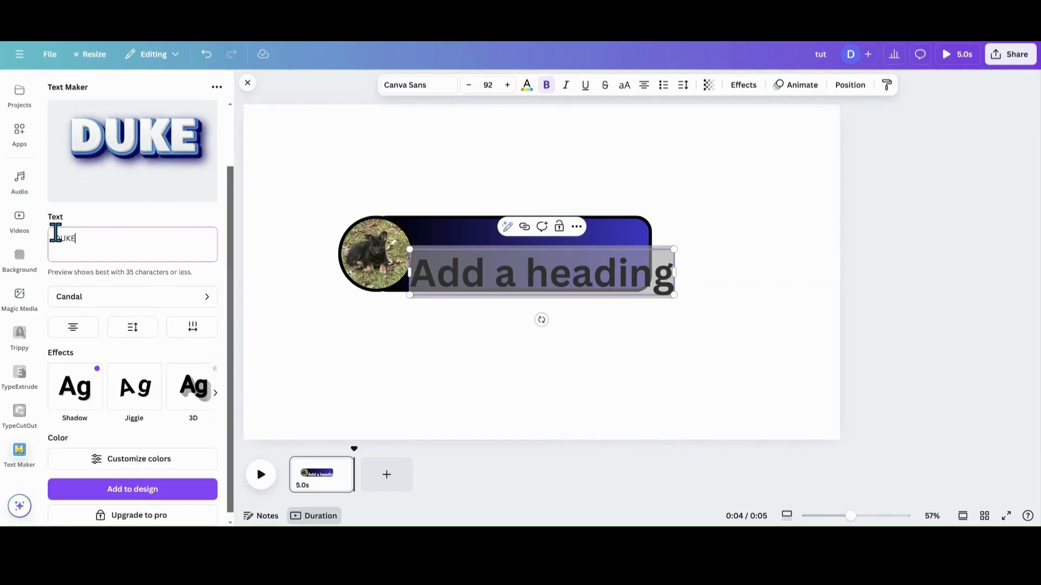
left_click(170, 490)
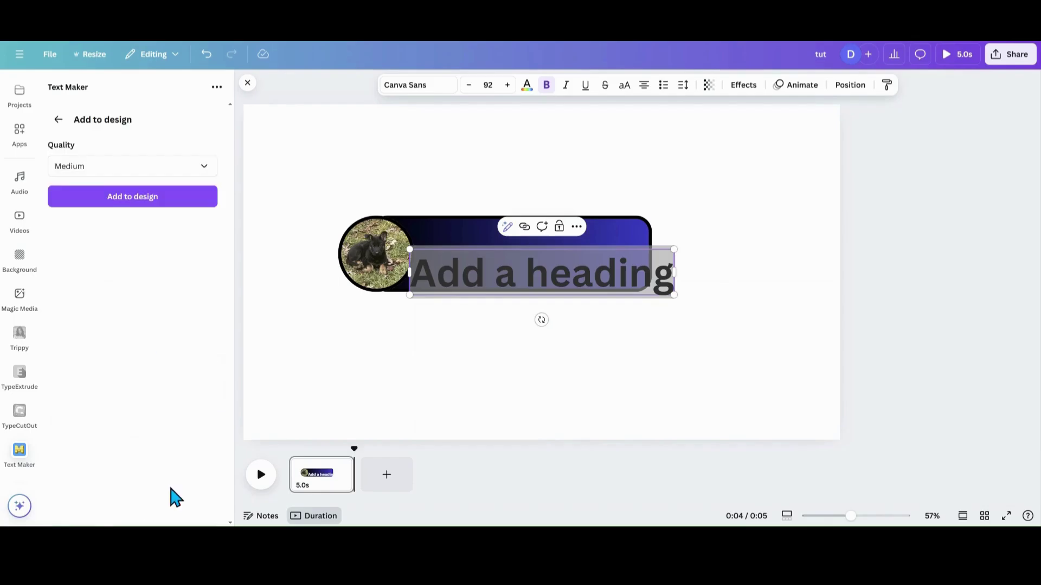
- Insert the 3D DUKE text, delete the placeholder heading, and shrink DUKE onto the bar
left_click(139, 213)
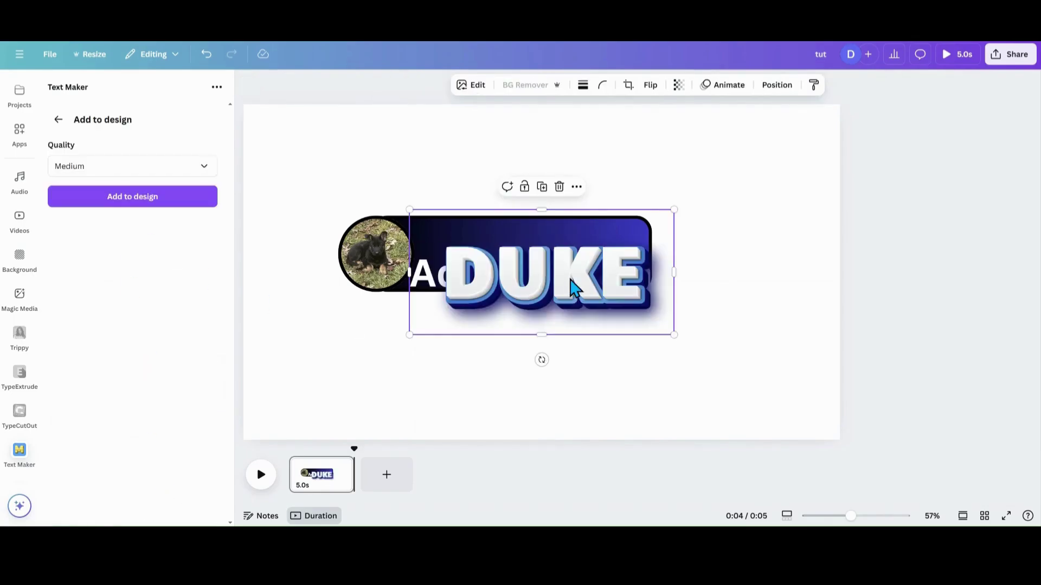
left_click_drag(574, 297, 576, 262)
left_click(578, 277)
key("Delete")
left_click_drag(654, 199, 575, 268)
left_click_drag(507, 287, 541, 263)
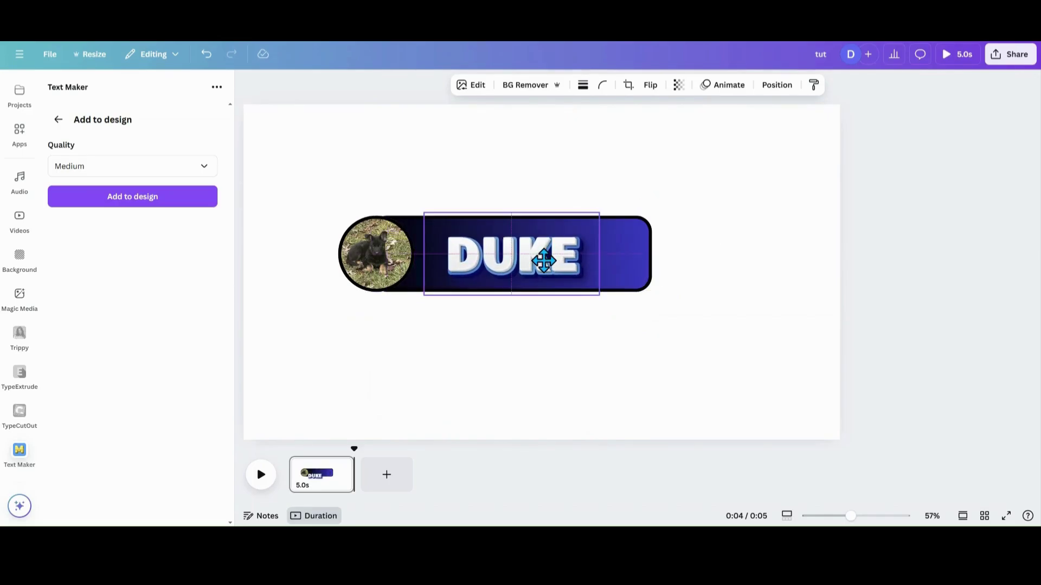
- Stretch the gradient bar wider to the right, to about 1,446 by 245
left_click(404, 349)
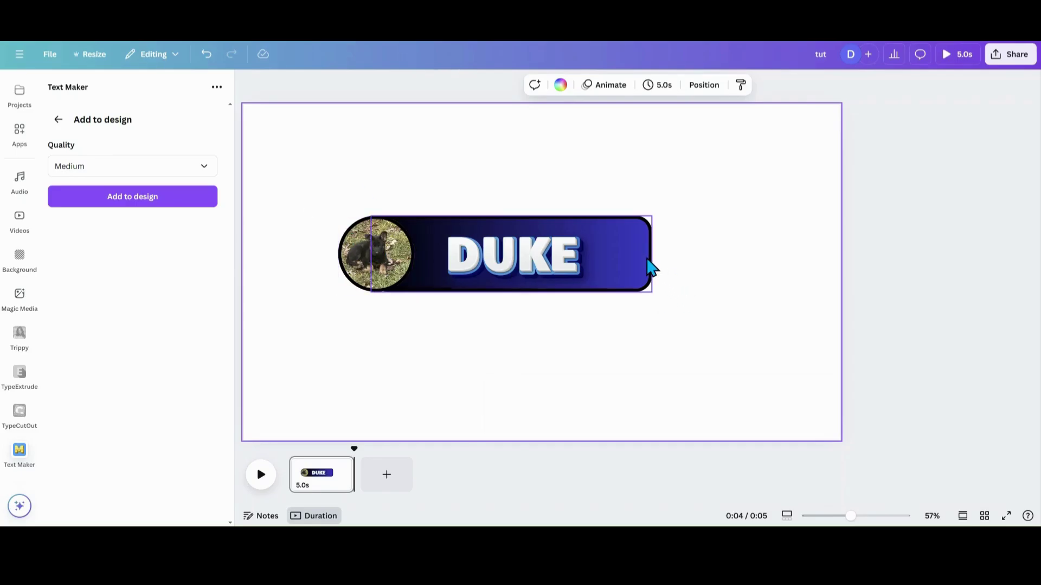
left_click(650, 263)
left_click_drag(651, 251, 819, 249)
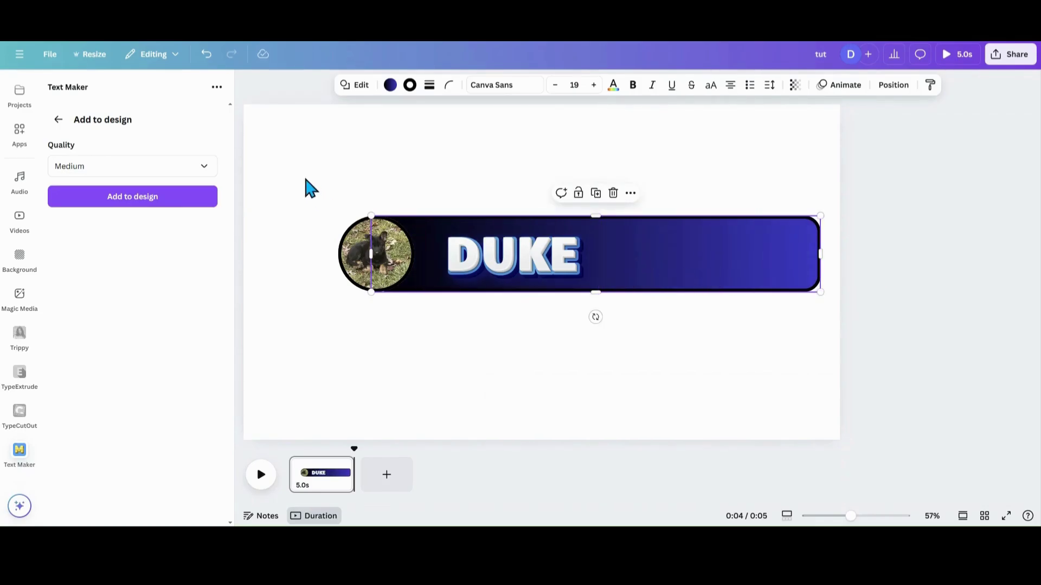
left_click_drag(305, 180, 659, 350)
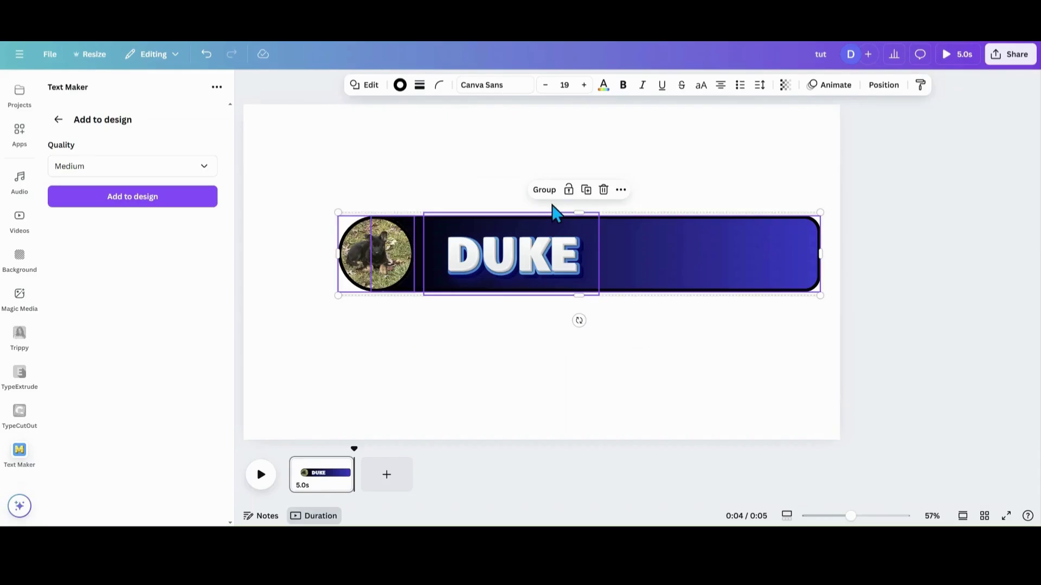
- Group the banner, shrink it into the lower-left corner, and set corner rounding to 60
left_click(544, 190)
left_click_drag(510, 251, 441, 378)
left_click_drag(757, 337, 536, 402)
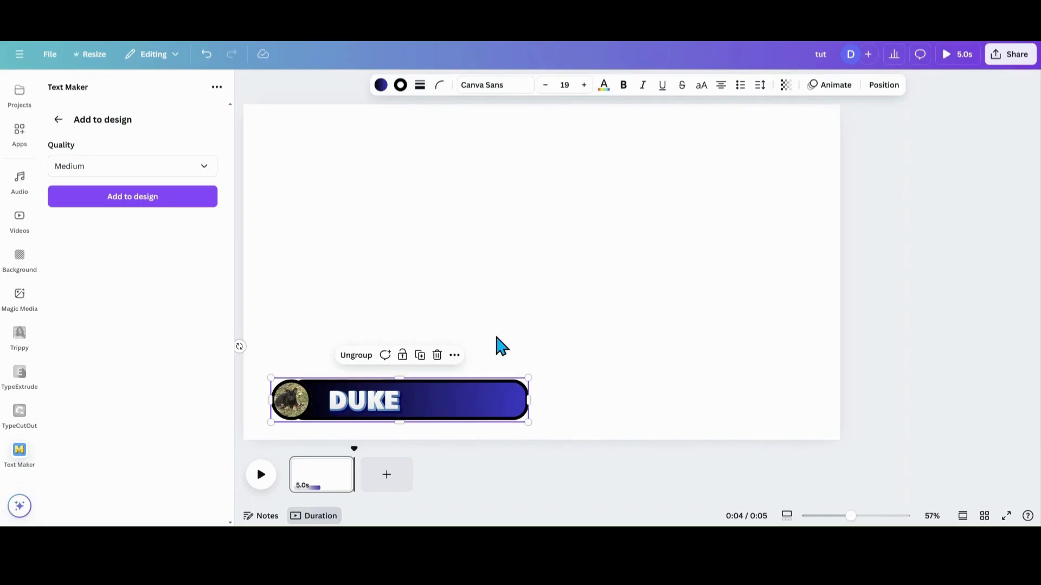
left_click(439, 88)
left_click_drag(422, 130, 434, 131)
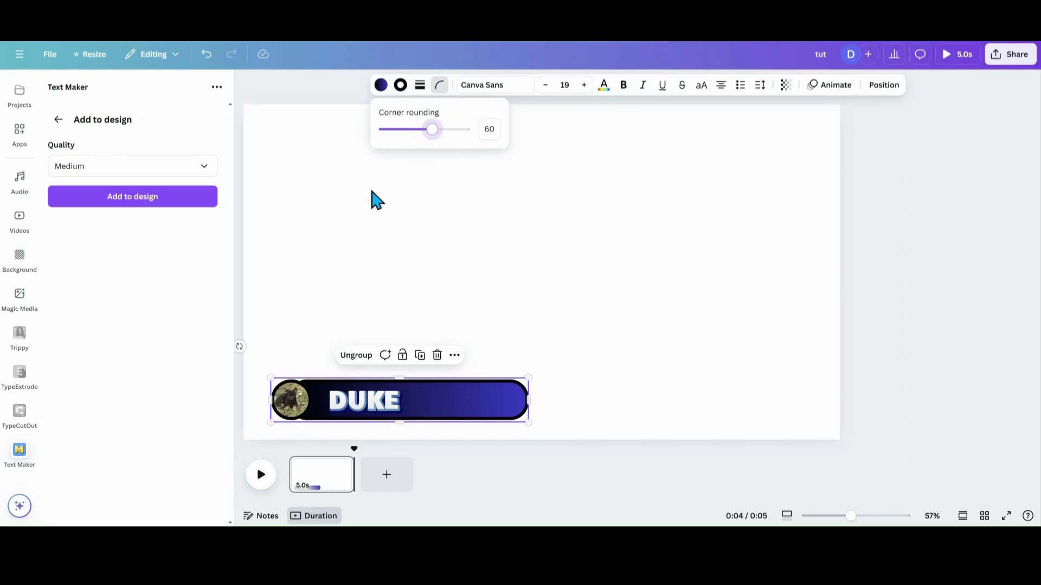
- Ungroup the banner and shift the DUKE title and dog photo slightly right
left_click(288, 299)
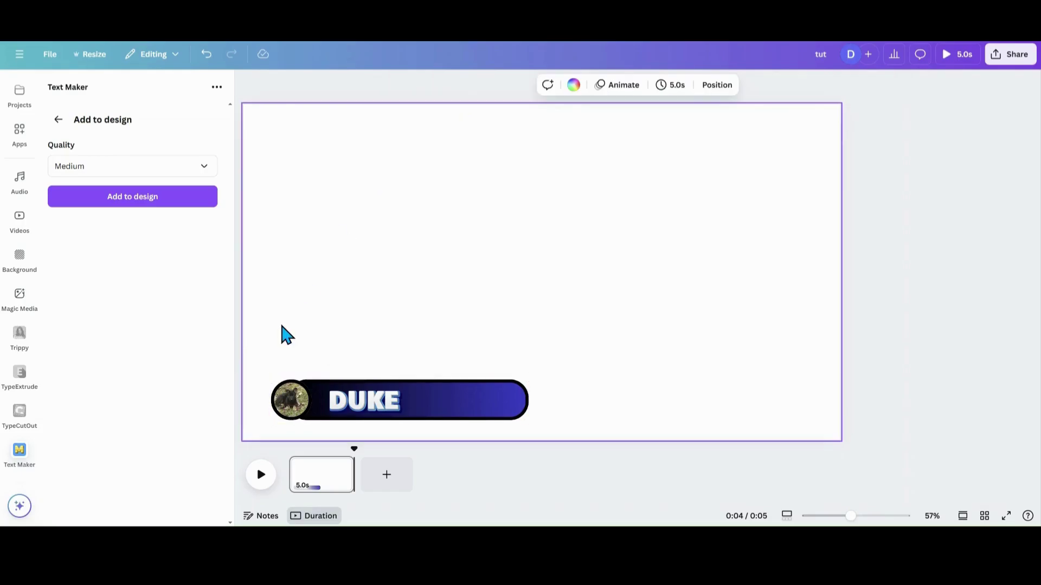
left_click(293, 402)
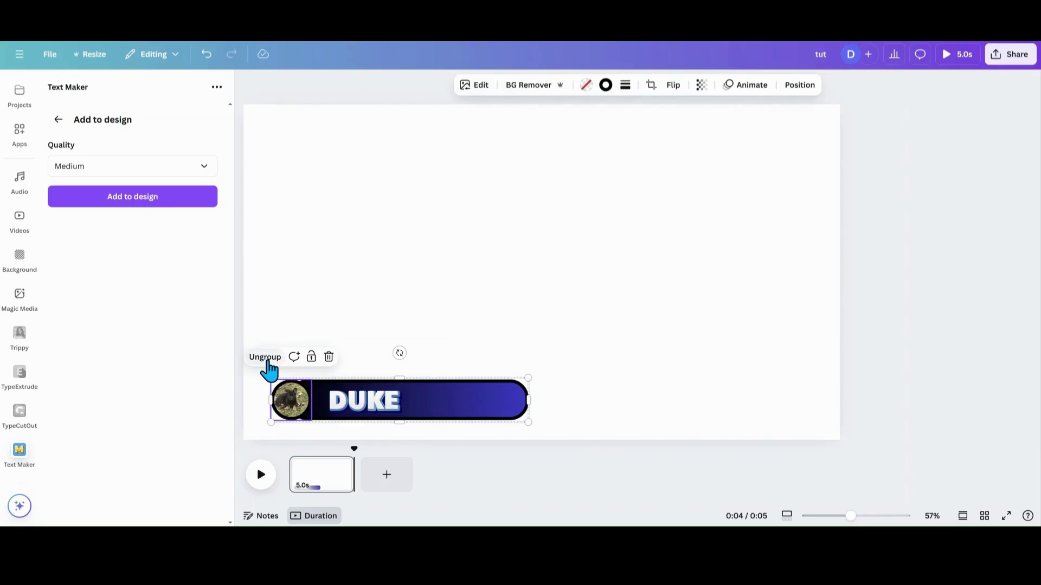
left_click(267, 362)
left_click(287, 344)
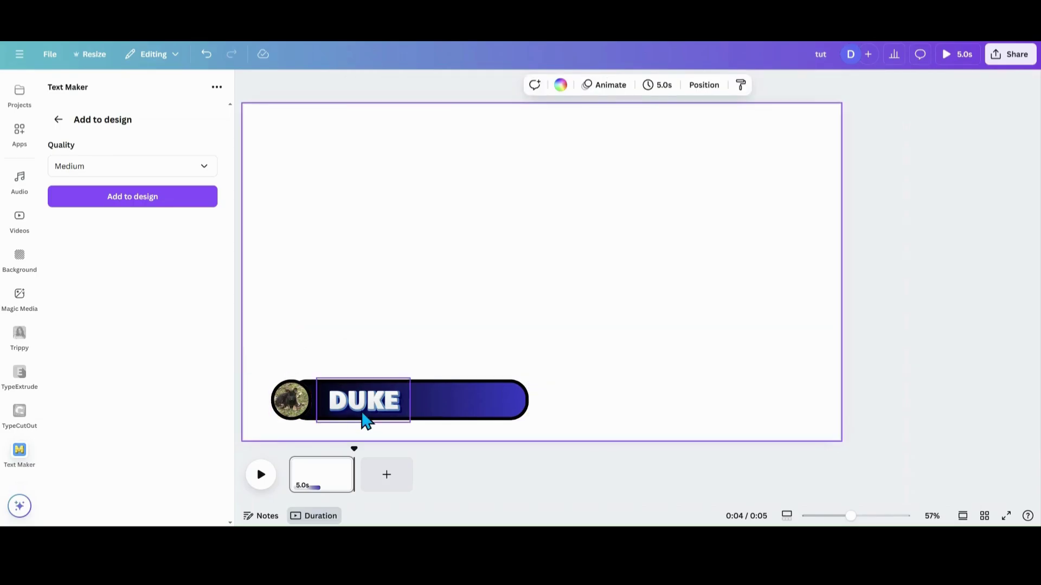
left_click(362, 417)
left_click_drag(362, 417, 380, 407)
left_click(288, 404)
mouse_move(288, 404)
left_mouse_down()
mouse_move(308, 394)
mouse_move(301, 400)
left_mouse_up()
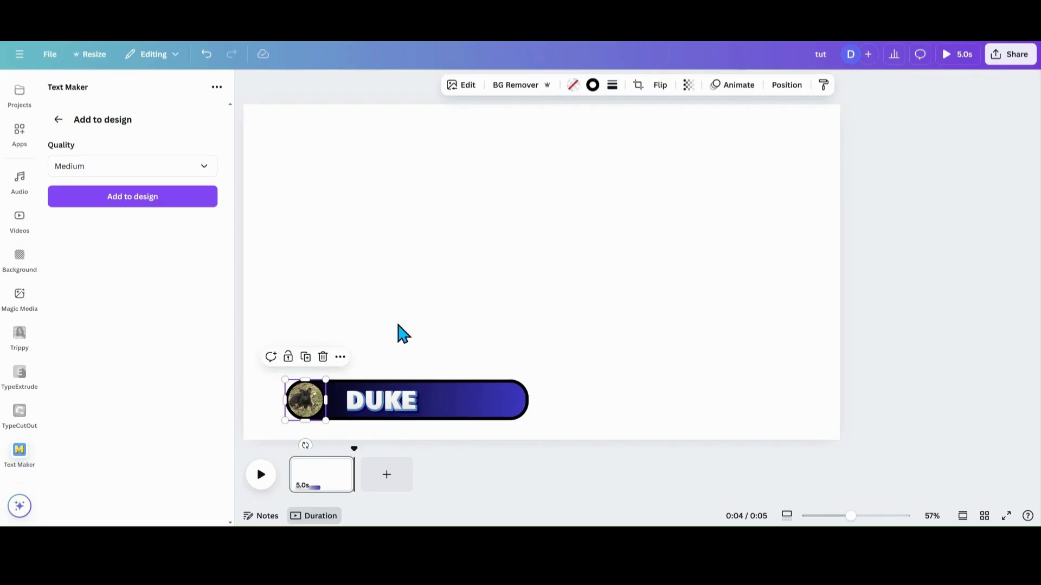
left_click_drag(257, 290, 521, 424)
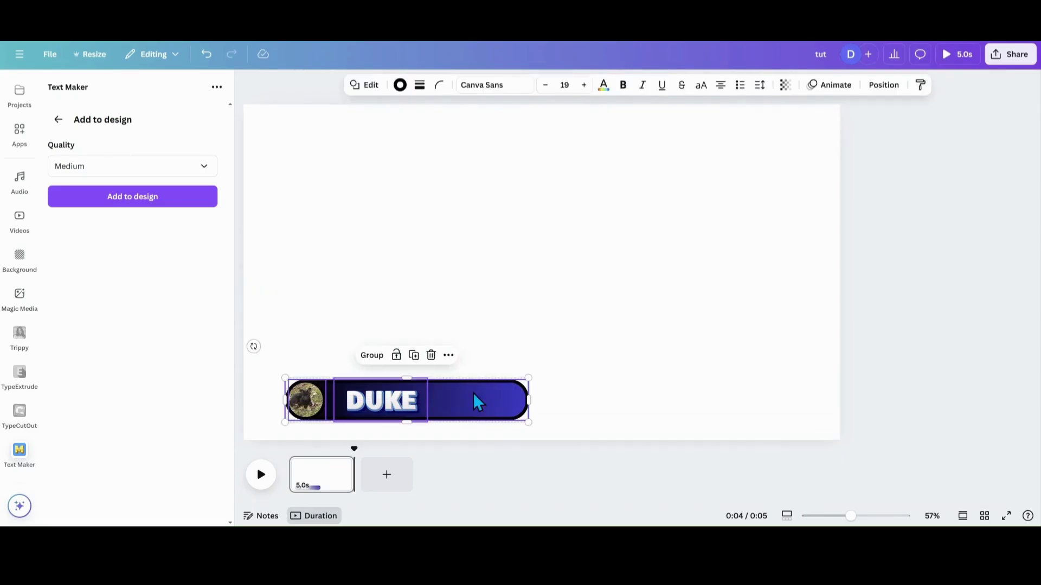
- Regroup the DUKE banner and apply a Wipe On enter animation with a tuned speed
left_click(373, 358)
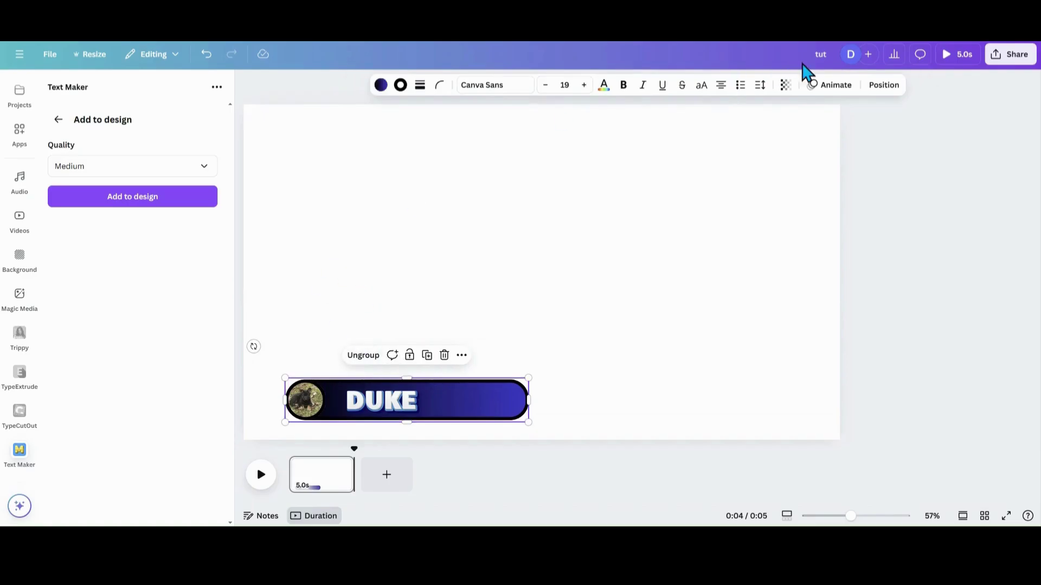
left_click(879, 87)
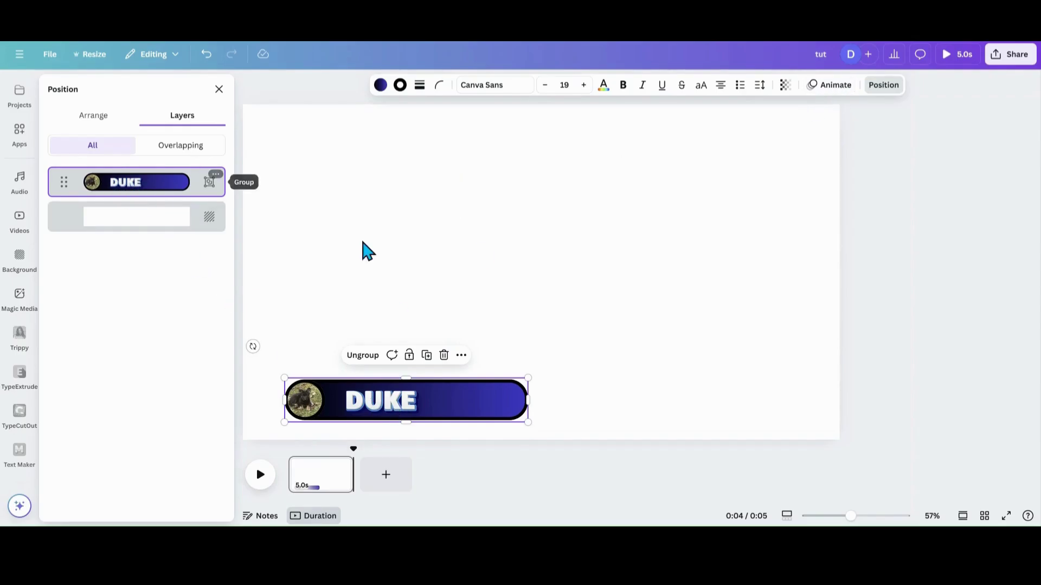
left_click(825, 92)
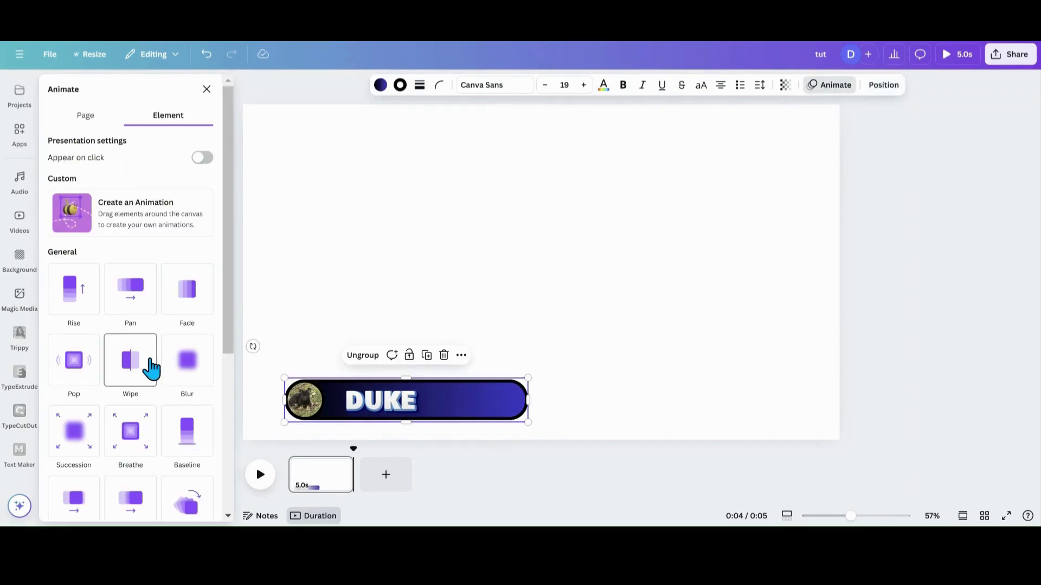
left_click(139, 376)
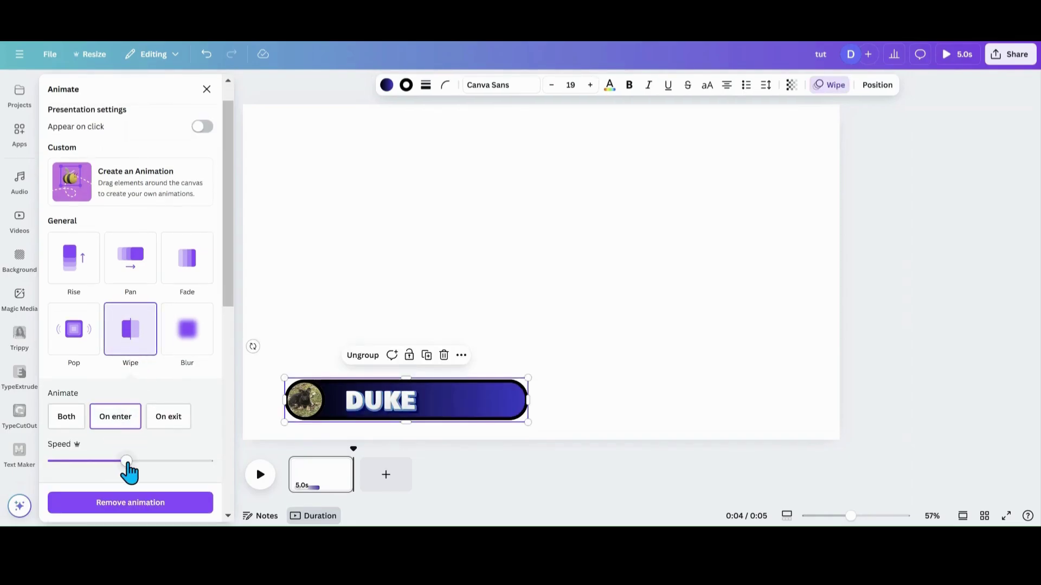
left_click_drag(125, 463, 161, 462)
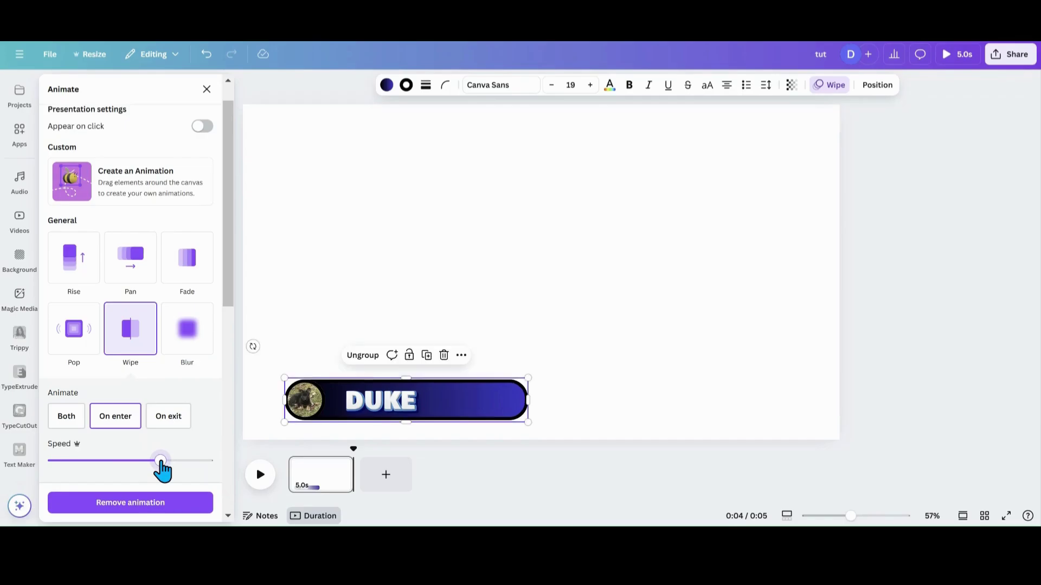
left_click_drag(160, 460, 125, 460)
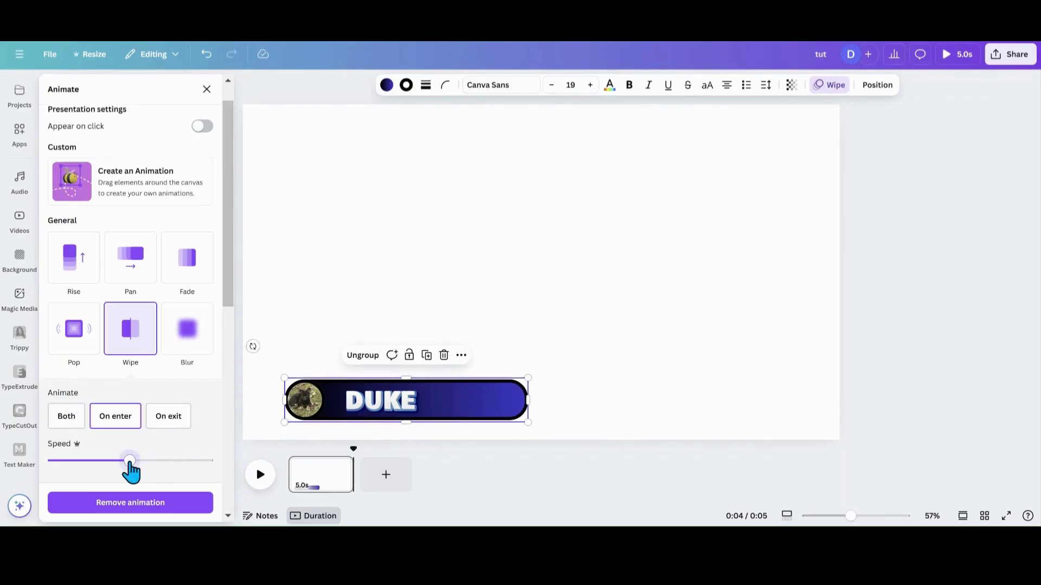
mouse_move(131, 462)
left_mouse_down()
mouse_move(178, 464)
mouse_move(82, 465)
mouse_move(129, 467)
left_mouse_up()
- Make the 20.5-second autumn pumpkin video the page background and move the DUKE bar toward the lower left
mouse_move(344, 481)
left_click(305, 211)
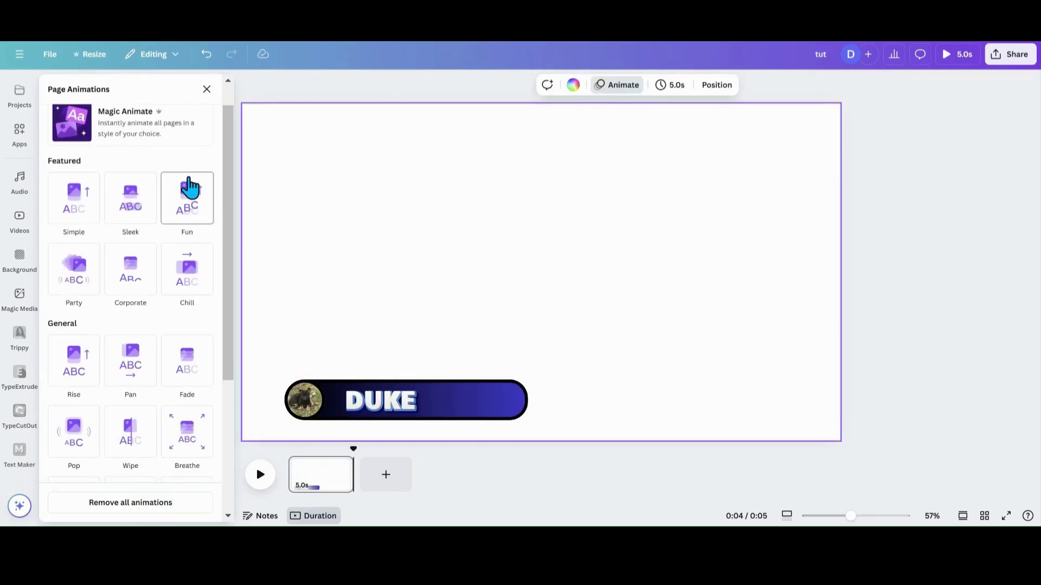
scroll(19, 133, "up", 4)
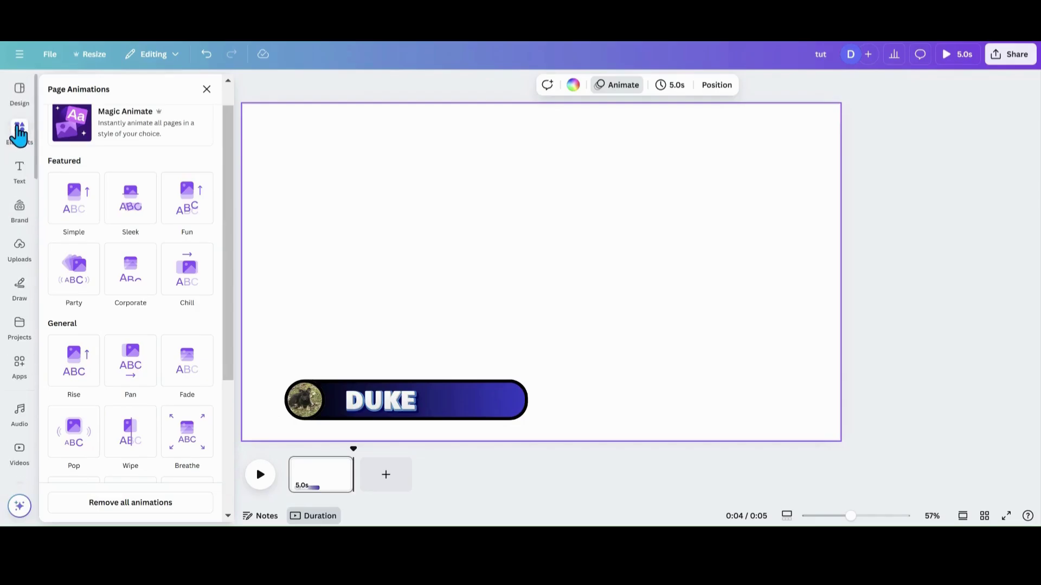
left_click(19, 133)
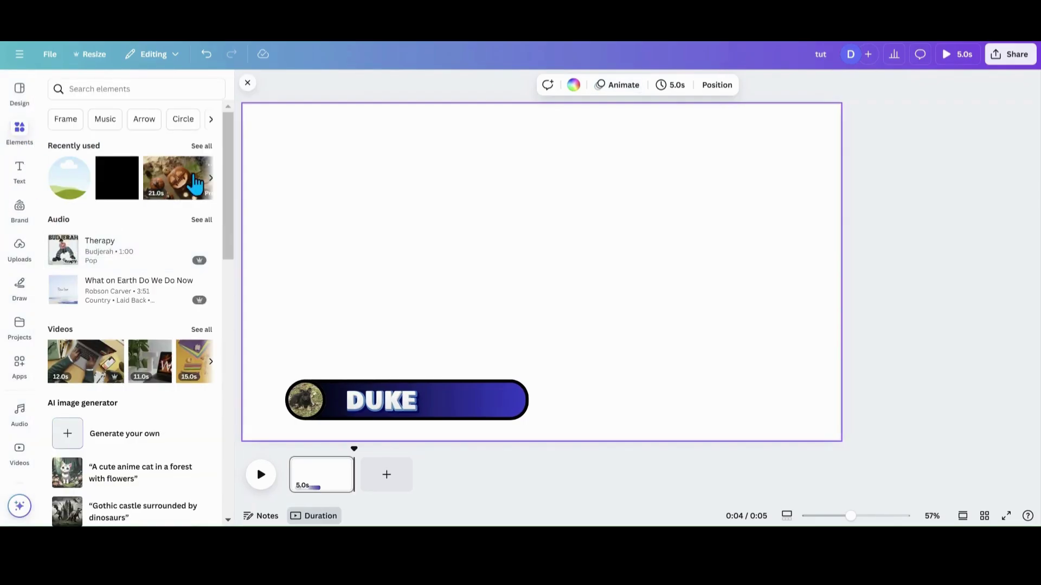
left_click(177, 185)
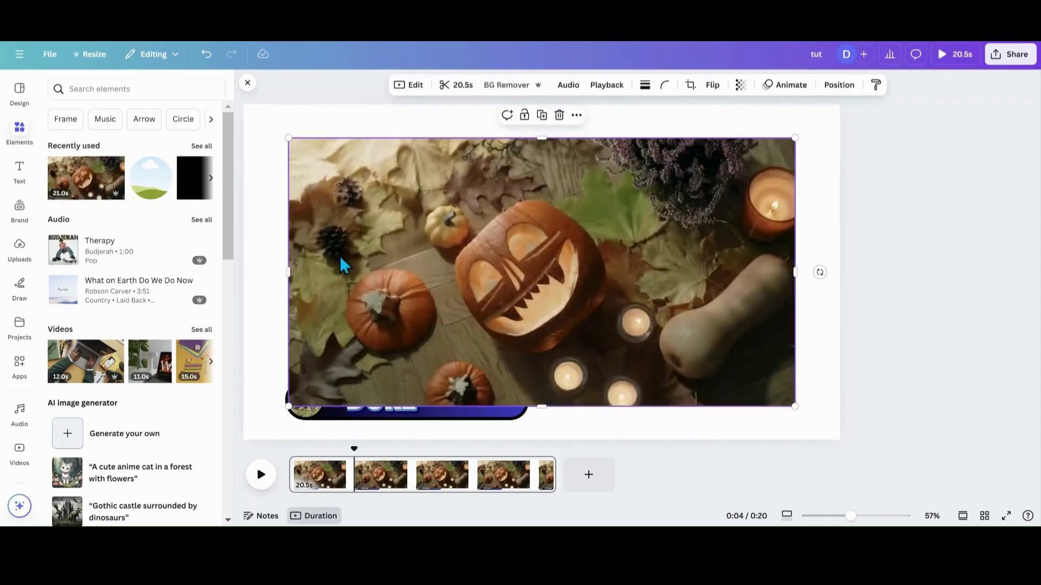
left_click(576, 115)
left_click(640, 409)
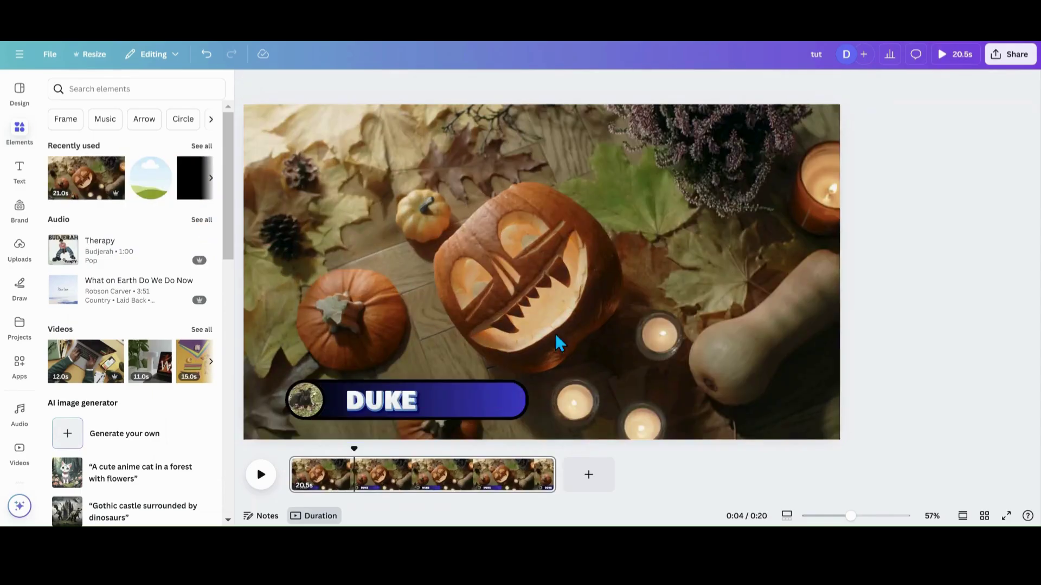
left_click_drag(442, 404, 410, 411)
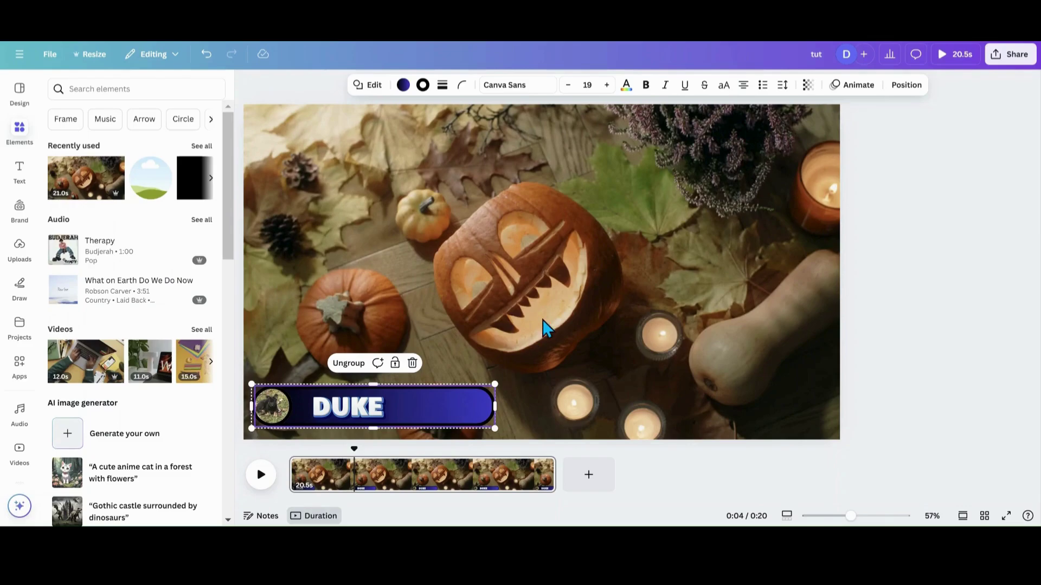
- Show the DUKE group's element timing and drag its start later in the video
left_click(902, 84)
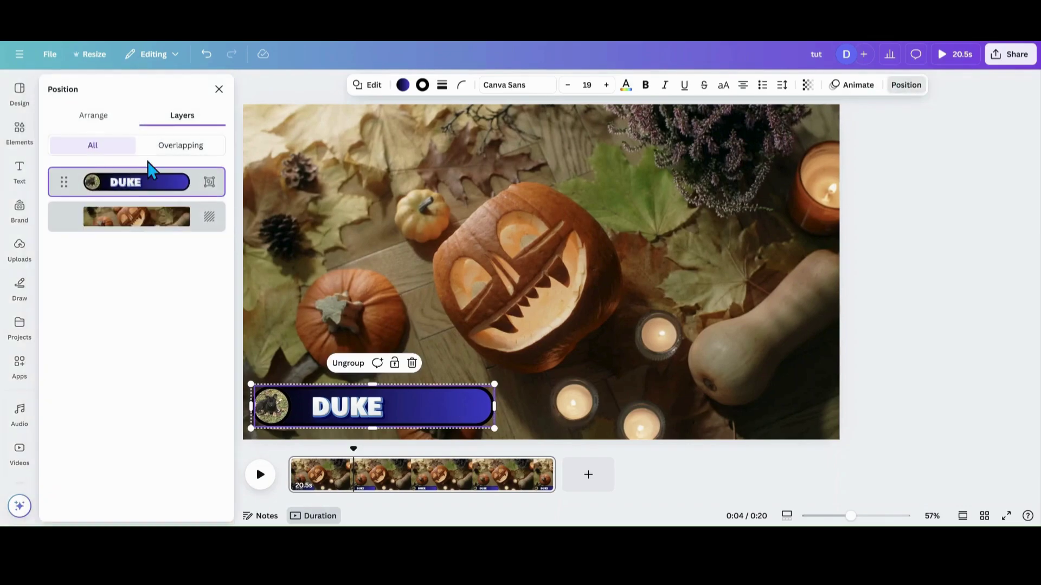
left_click(130, 194)
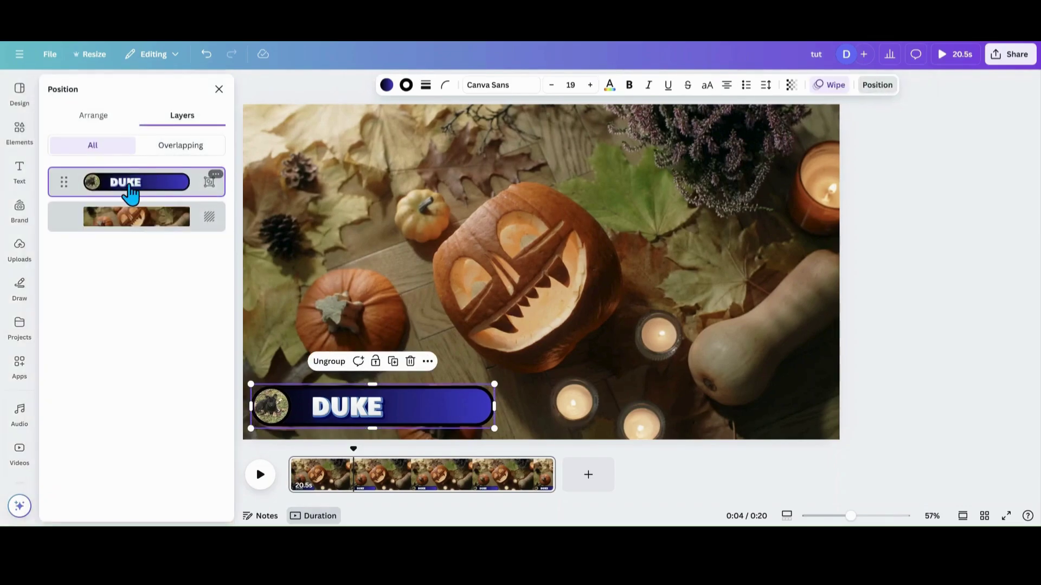
left_click(428, 362)
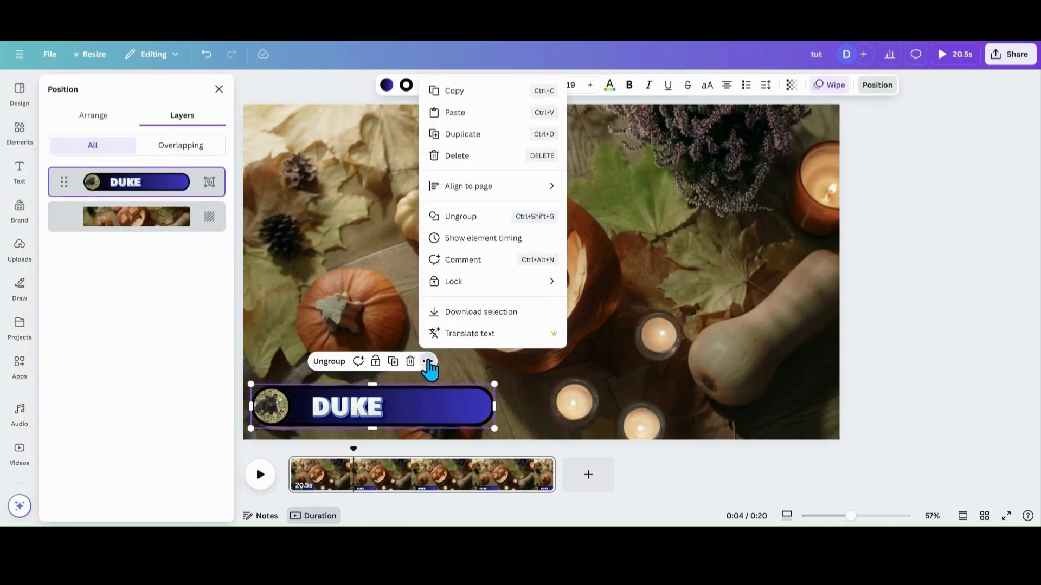
left_click(453, 238)
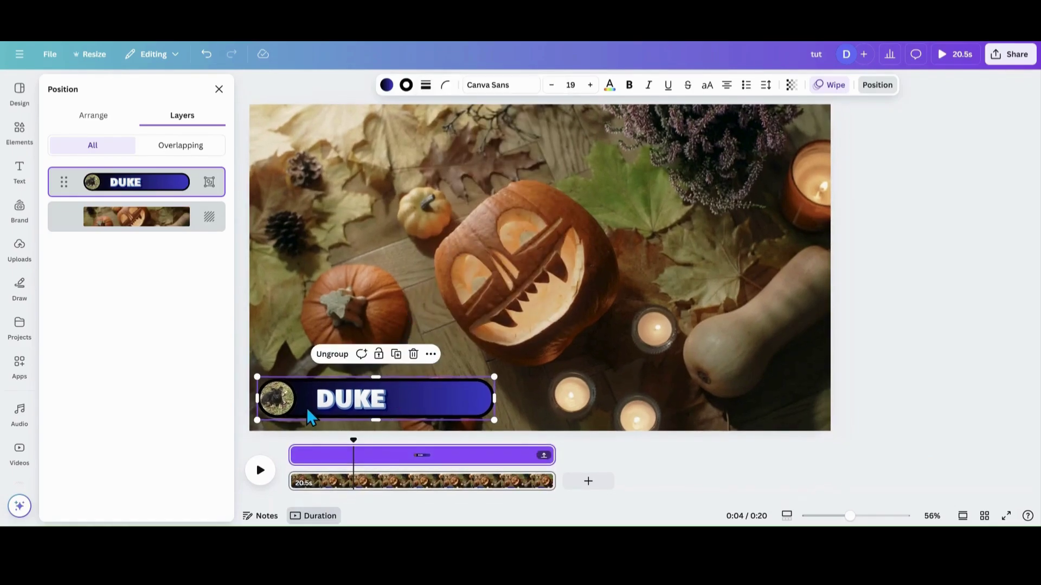
left_click_drag(290, 457, 314, 460)
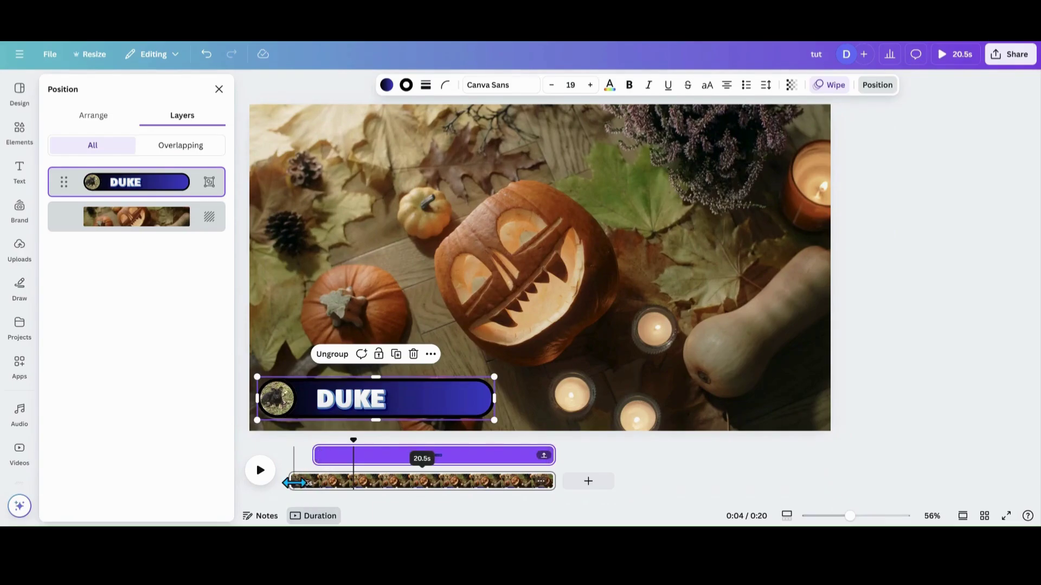
- Preview the pumpkin video playback, then add a blank 5-second page after it
left_click(291, 483)
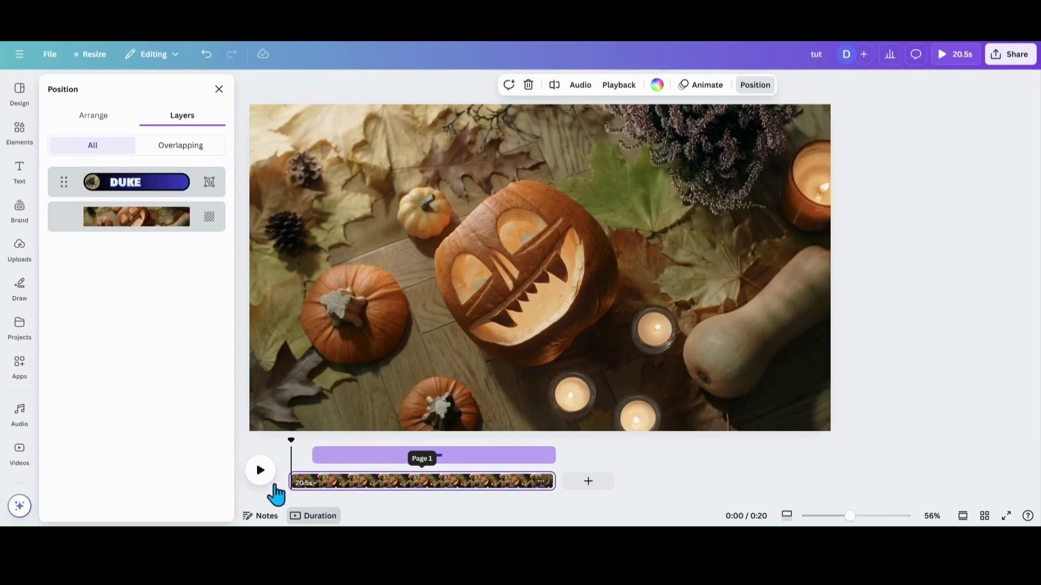
left_click(260, 471)
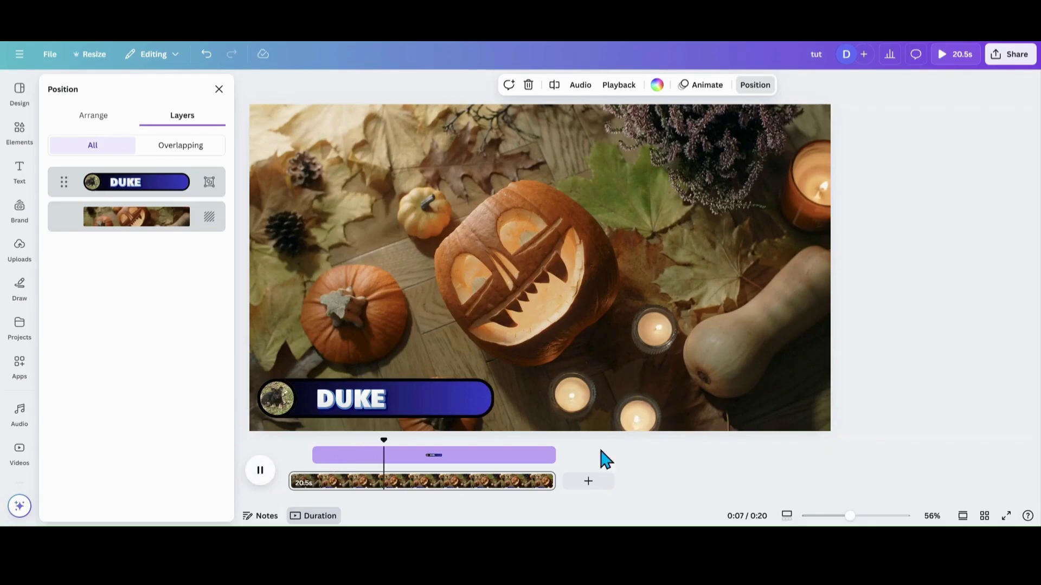
left_click(599, 482)
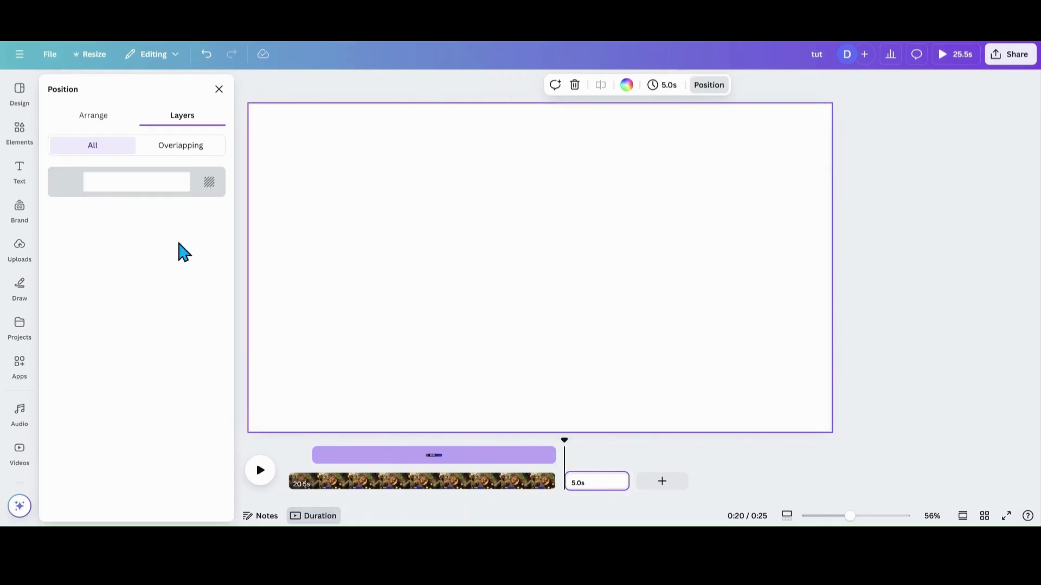
- Search Elements for 'retangle' and place the pale green brush-stroke graphic toward the lower left
left_click(19, 133)
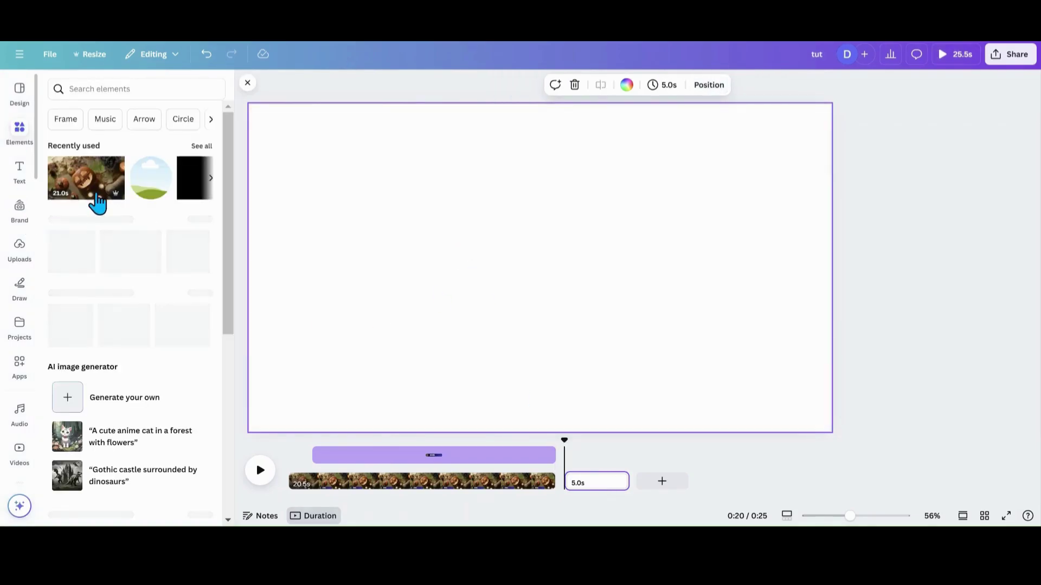
left_click(111, 88)
type("retang")
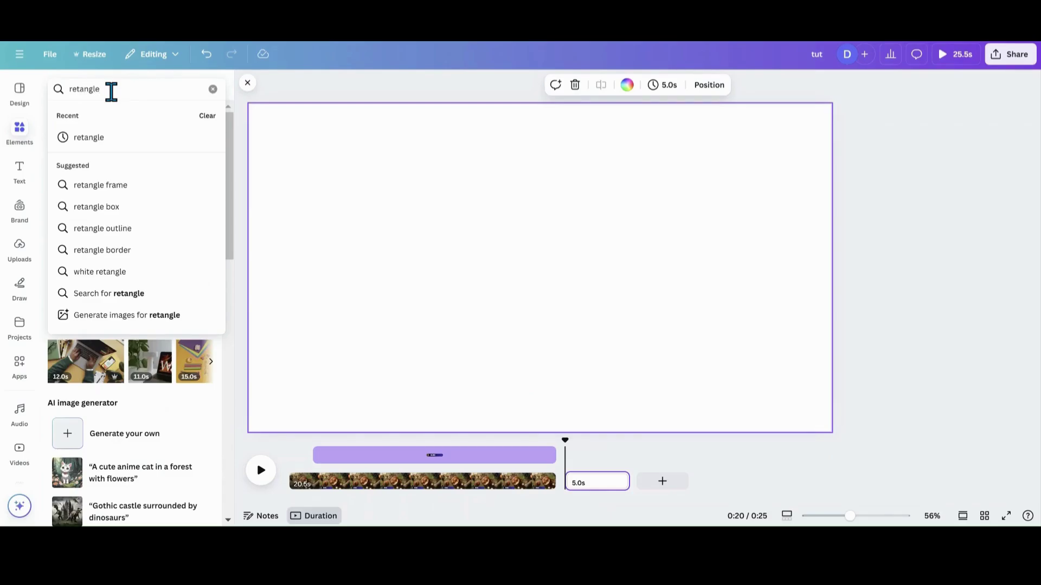
type("le")
key("Return")
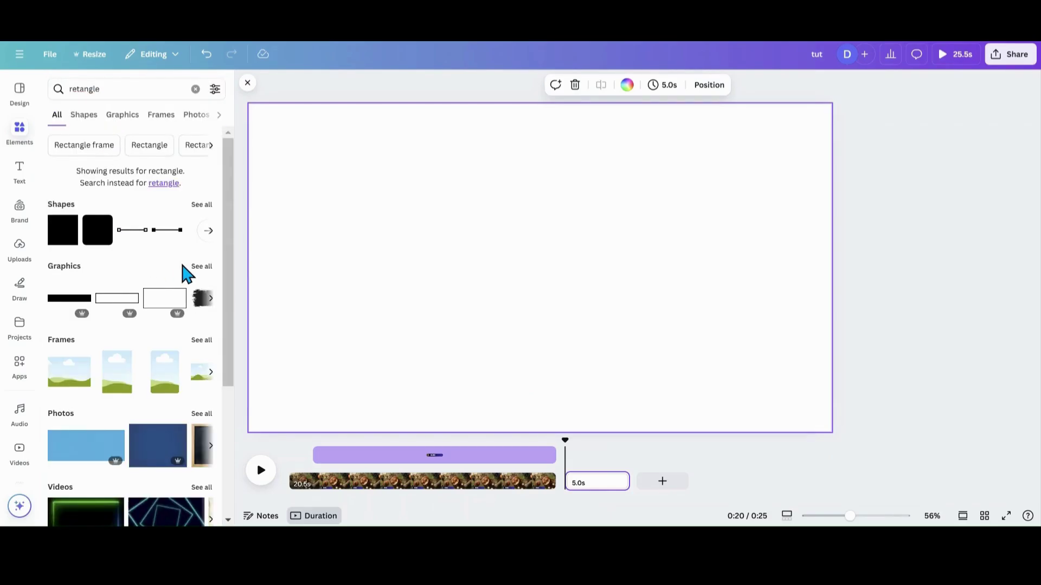
left_click(193, 267)
scroll(130, 363, "down", 3)
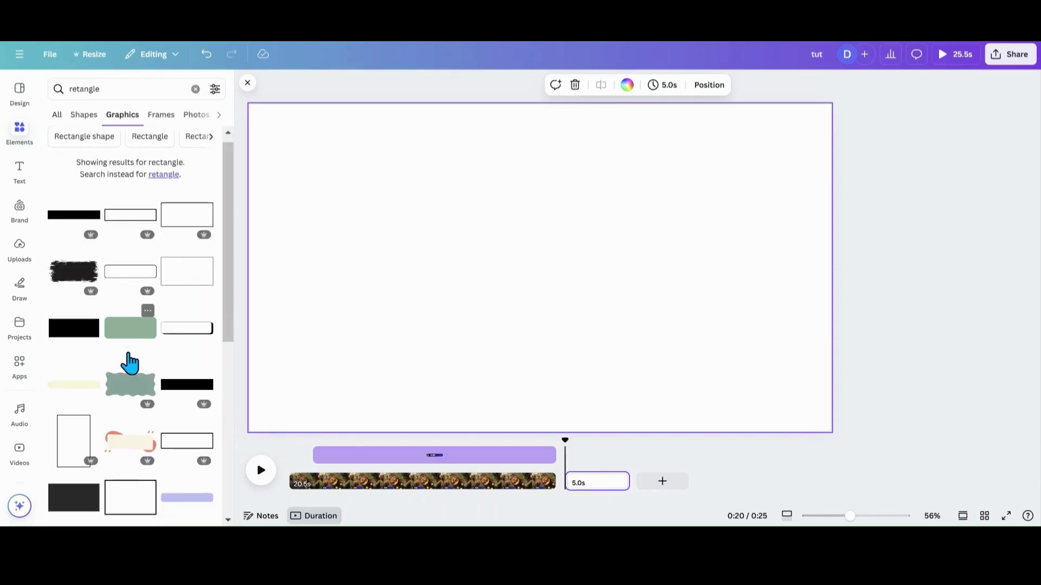
left_click(167, 359)
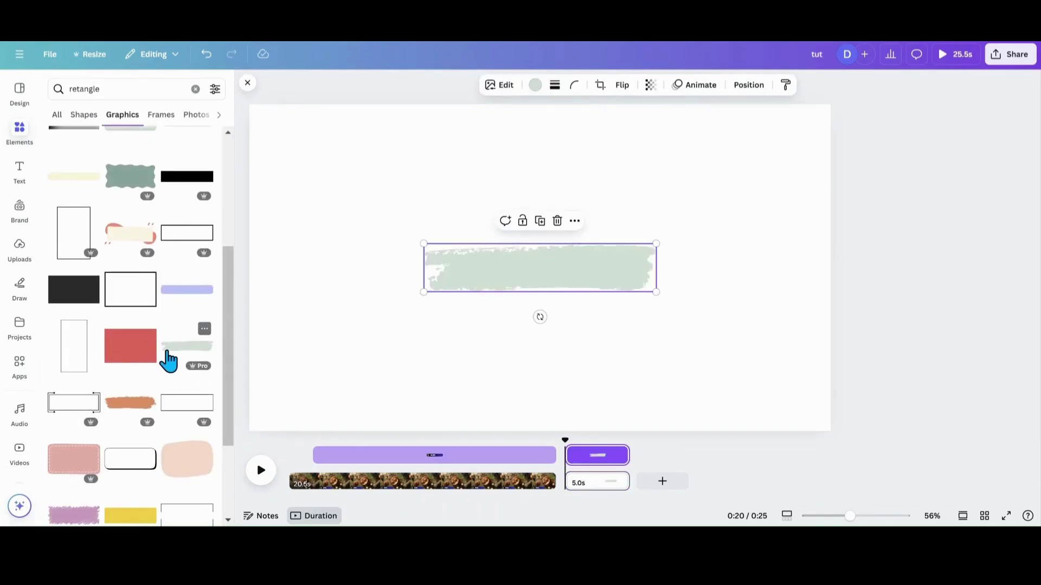
left_click_drag(544, 281, 442, 339)
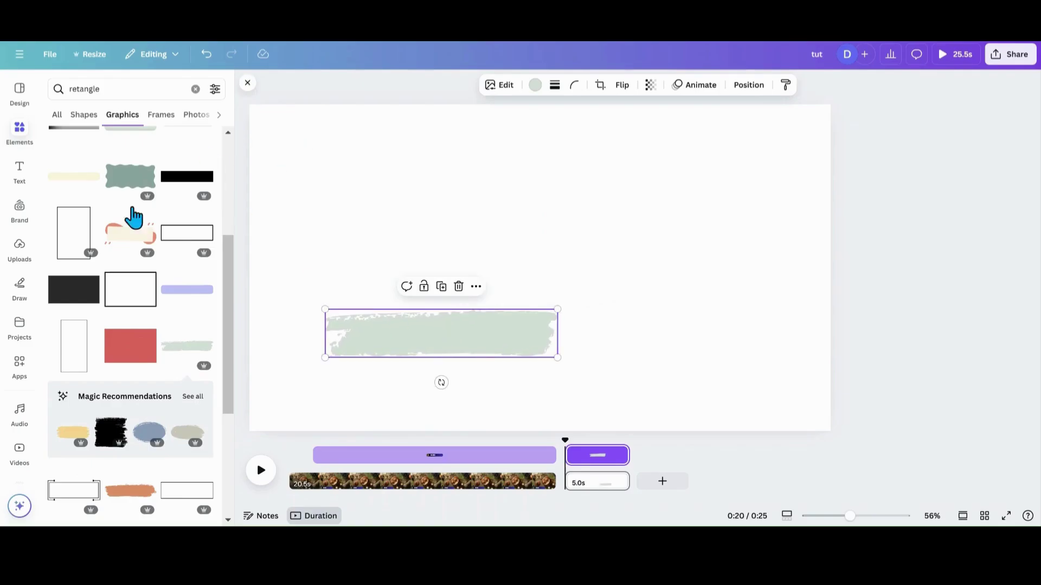
- Add a heading reading 'Michelle' and move it onto the brush stroke
left_click(20, 177)
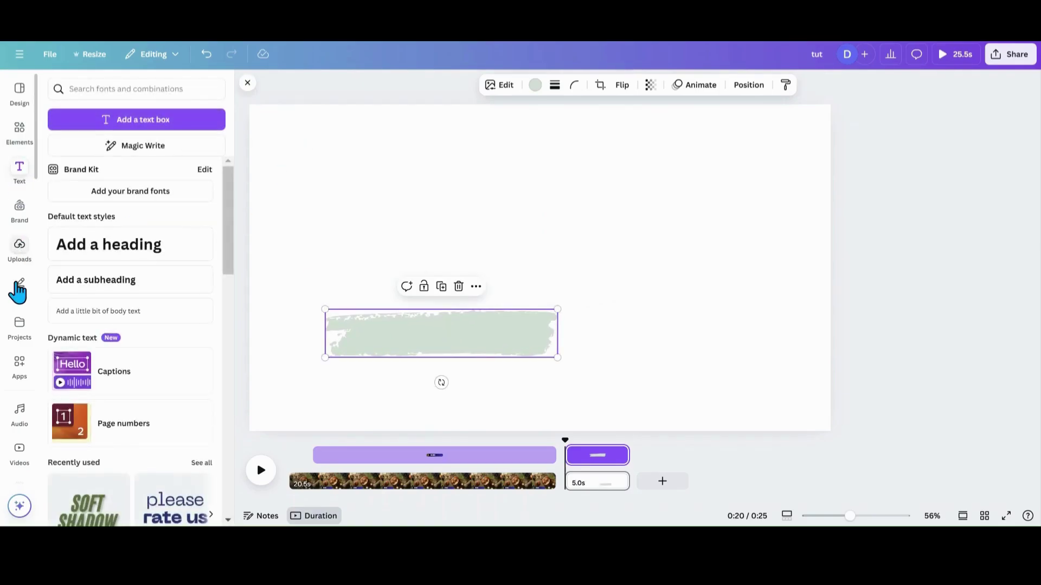
left_click(106, 252)
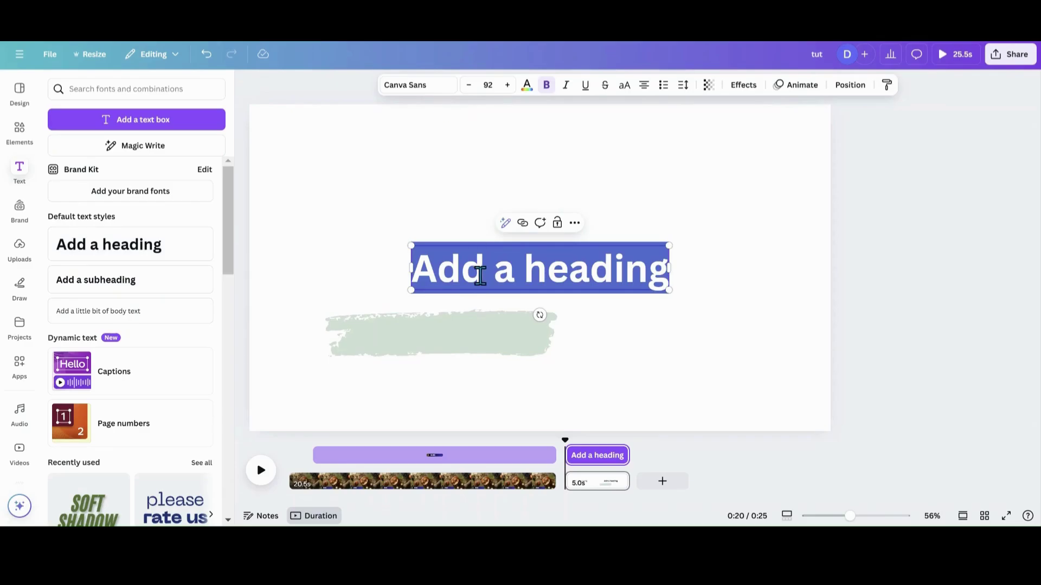
type("Mich")
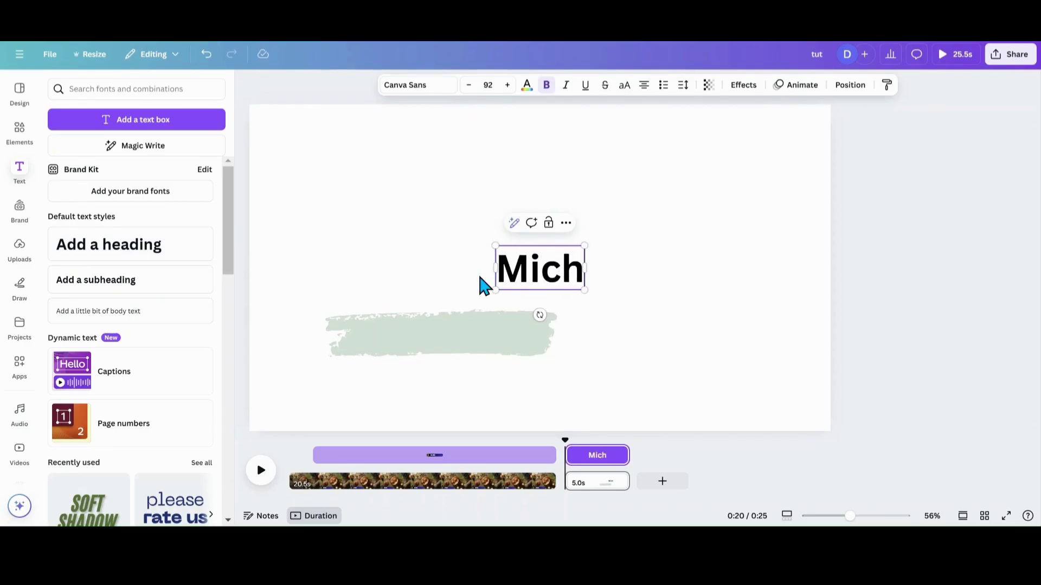
type("elle")
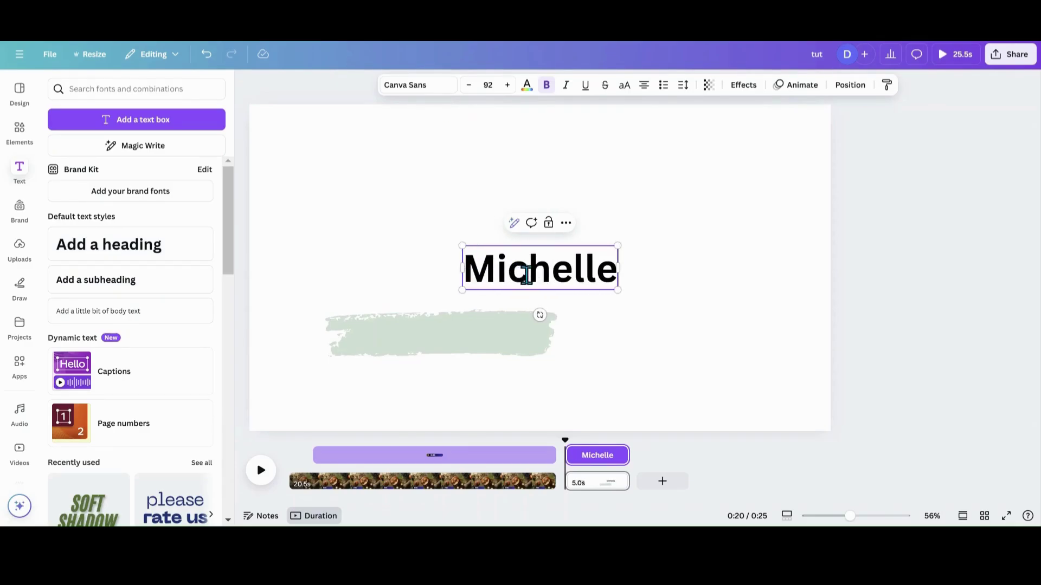
left_click(644, 315)
mouse_move(580, 279)
left_mouse_down()
mouse_move(488, 330)
mouse_move(489, 342)
left_mouse_up()
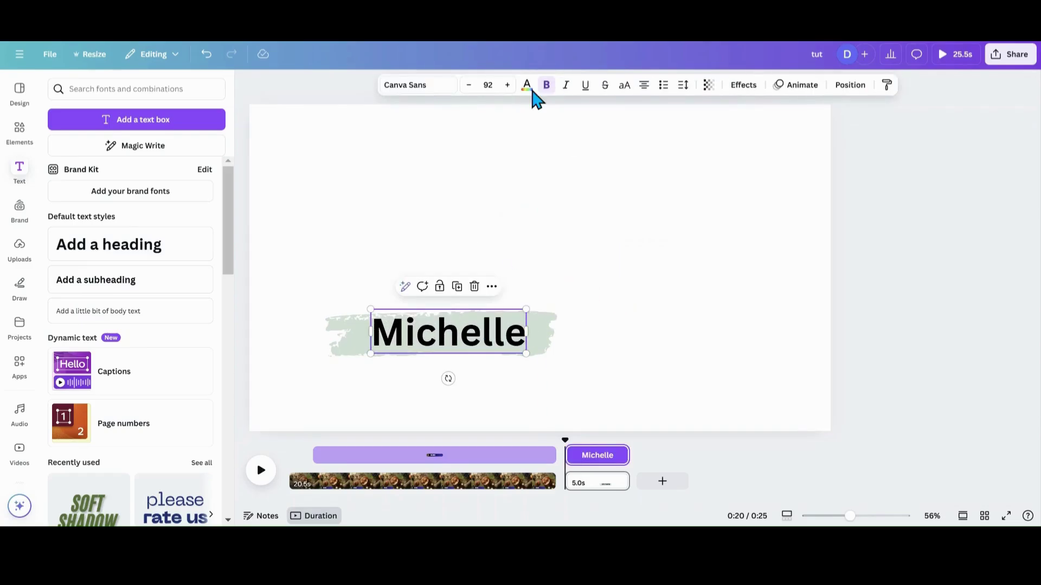
- Change the heading font to Lazydog, after trying Sergio Trendy, and resize it to 87.2
left_click(445, 91)
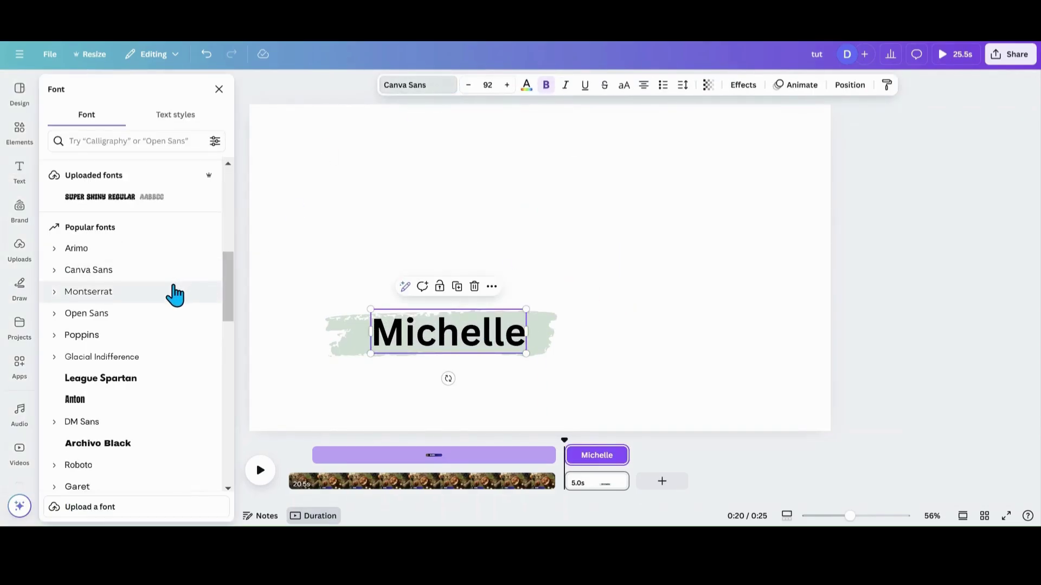
scroll(155, 337, "up", 5)
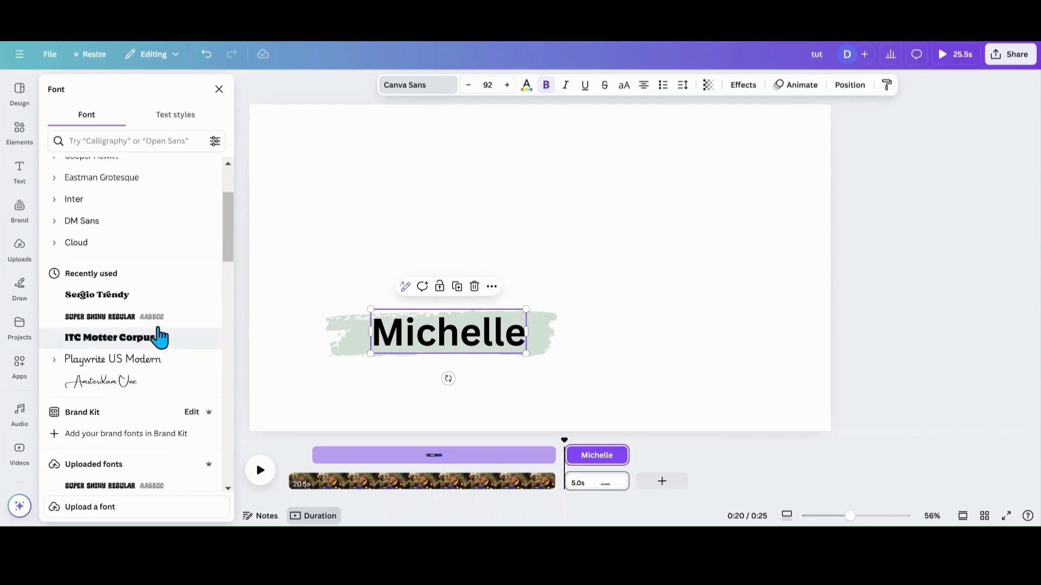
left_click(120, 299)
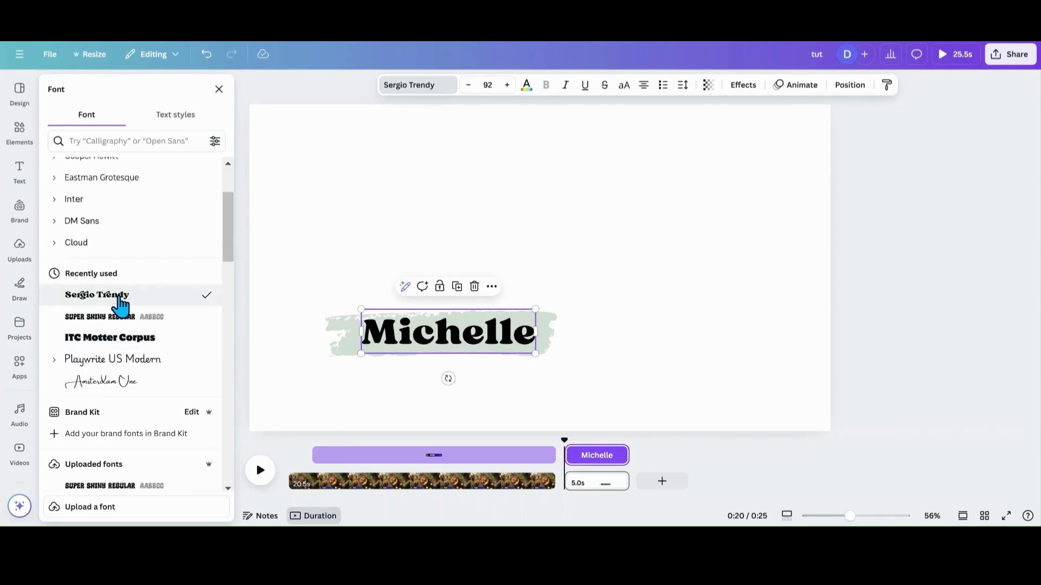
left_click(399, 336)
scroll(177, 341, "up", 2)
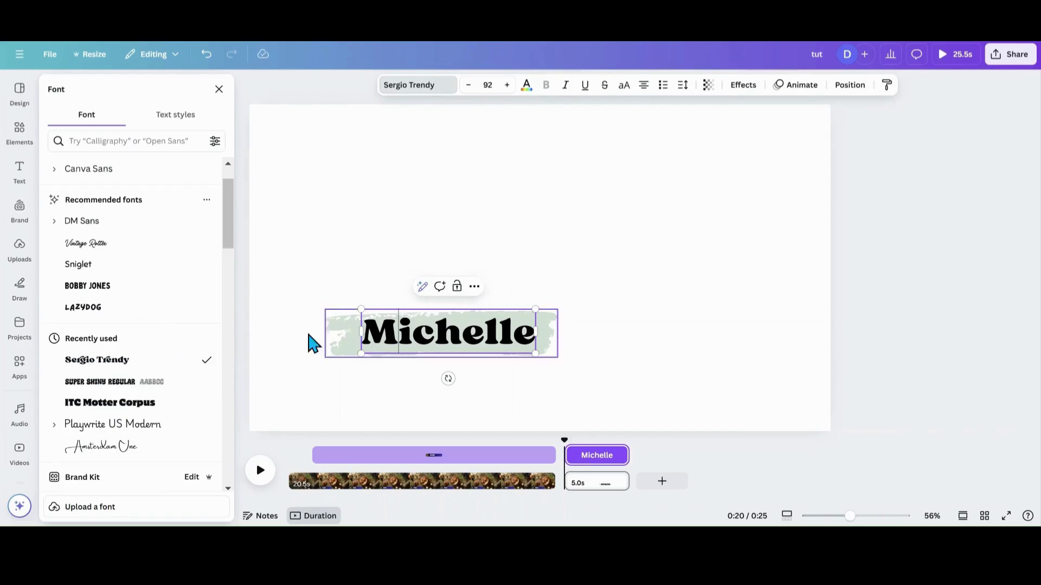
left_click(101, 309)
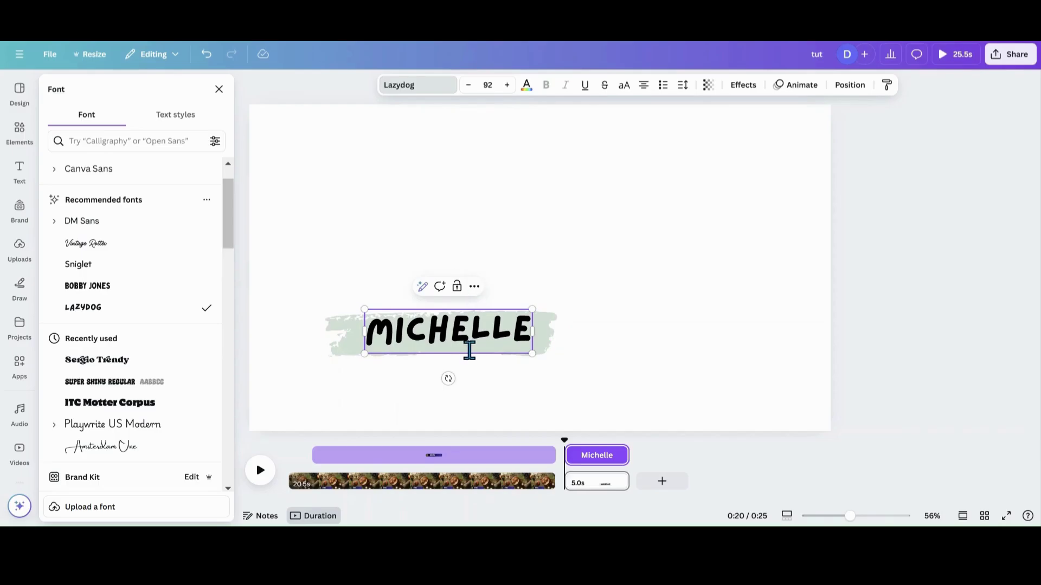
left_click_drag(365, 310, 374, 313)
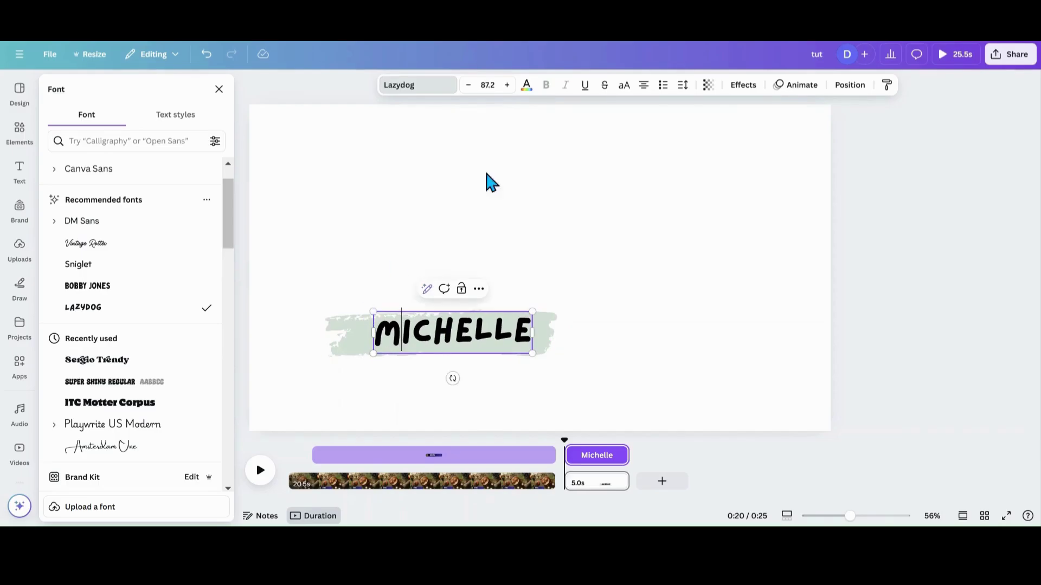
- Colour the MICHELLE letters white
left_click(526, 87)
left_click_drag(530, 327, 370, 333)
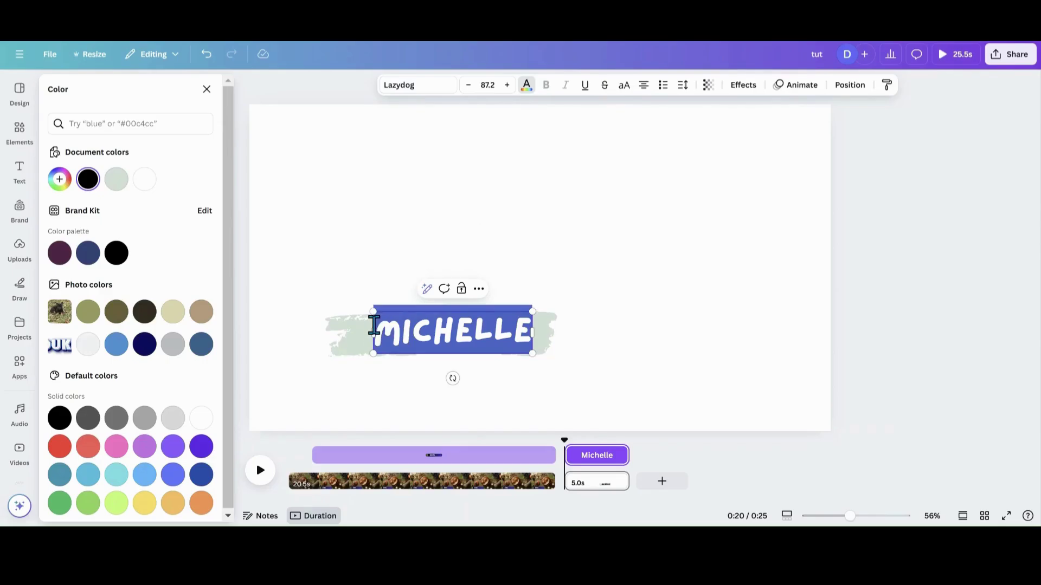
left_click(201, 418)
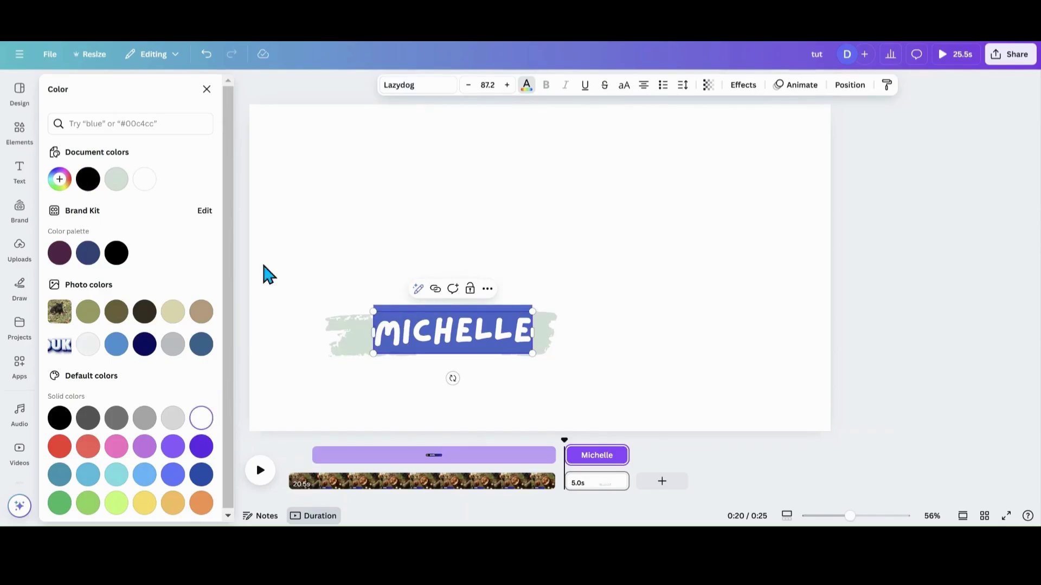
- Give MICHELLE a black drop shadow with blur 38 and transparency 74, nudging the text slightly left
left_click(738, 87)
left_click(142, 162)
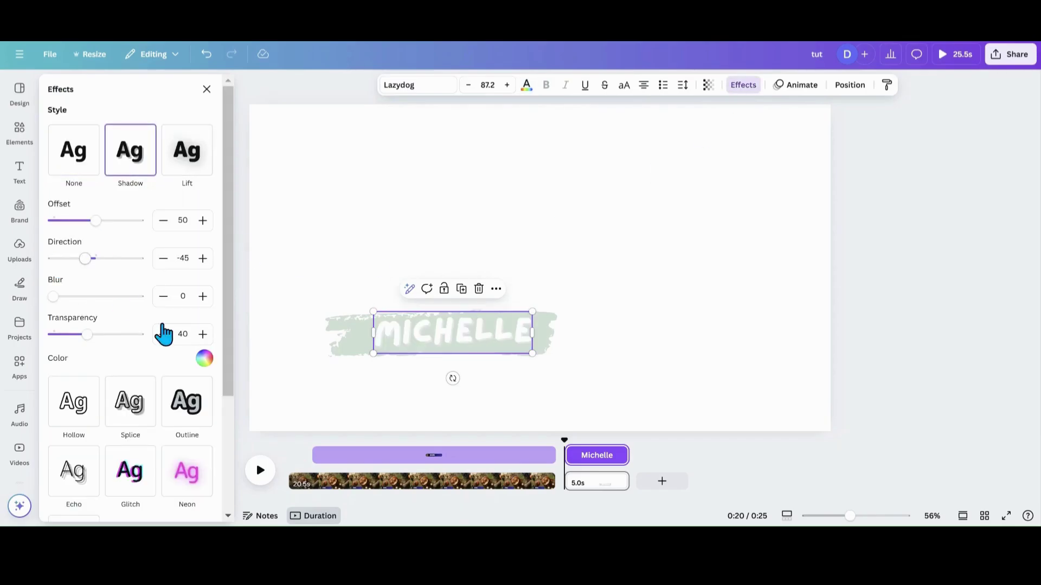
left_click(203, 360)
left_click(51, 308)
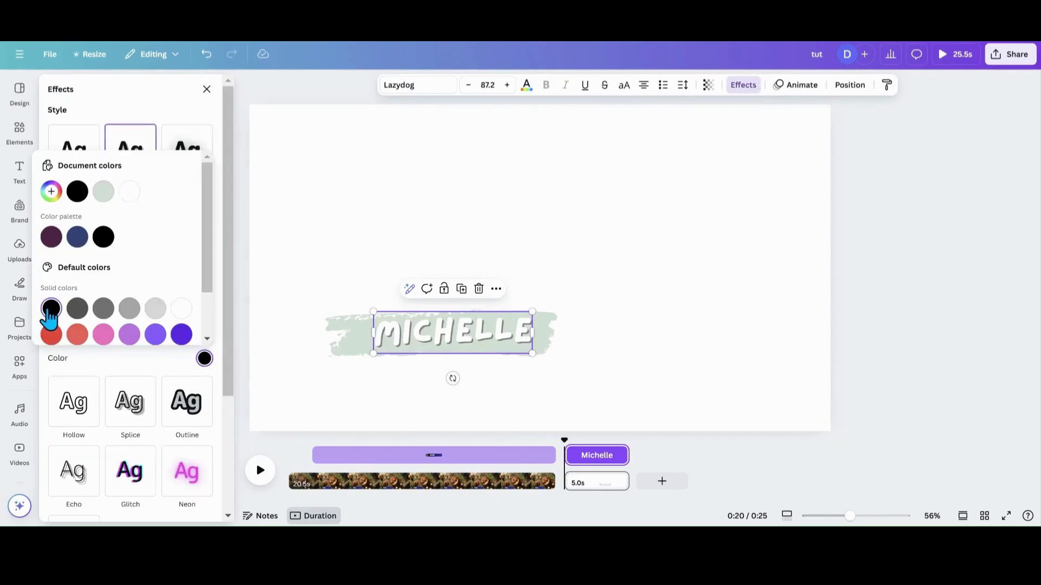
left_click(139, 104)
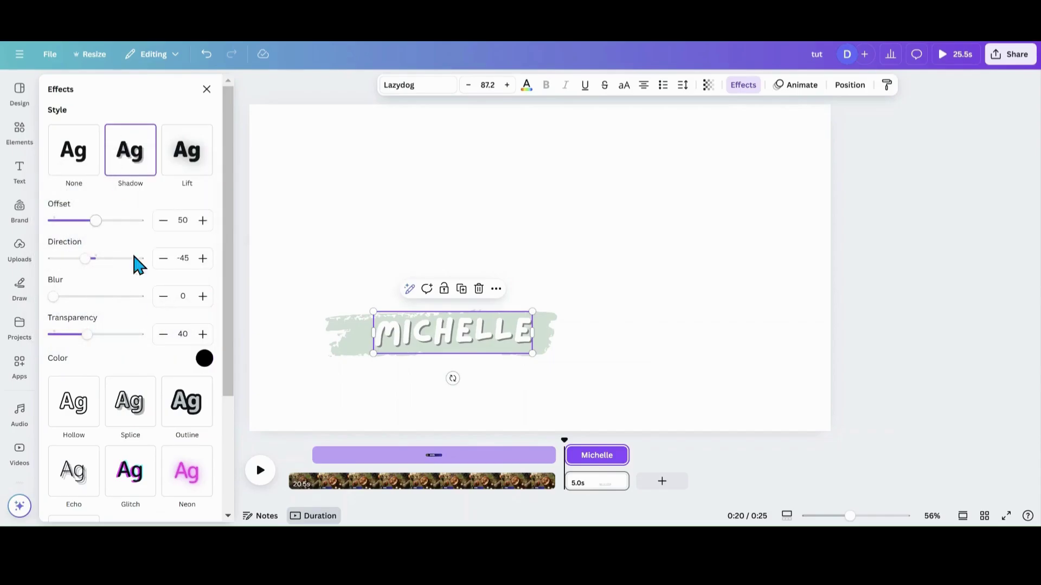
left_click_drag(60, 307, 116, 344)
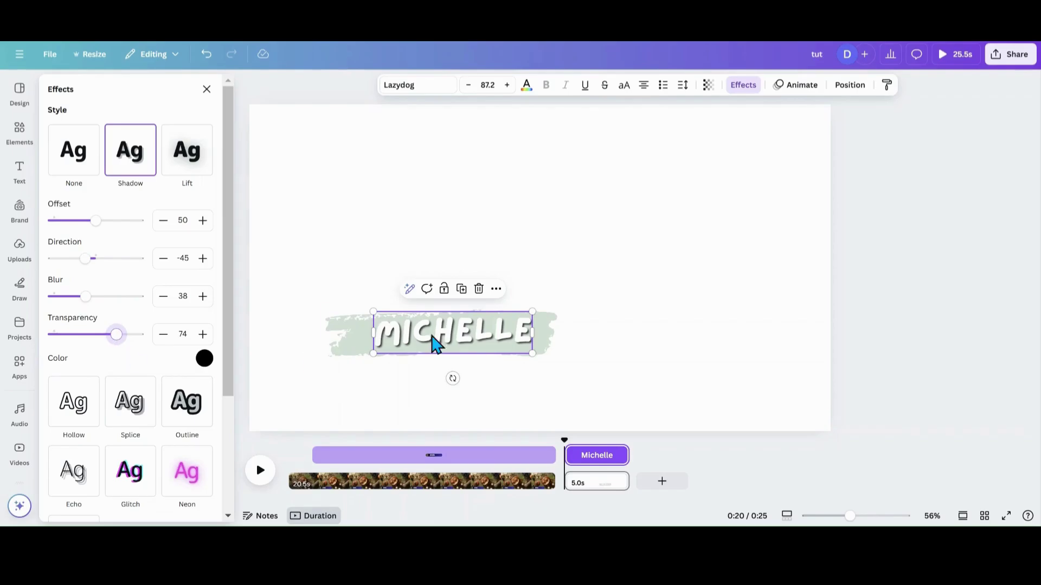
left_click_drag(469, 342, 461, 330)
mouse_move(318, 277)
left_mouse_down()
mouse_move(453, 372)
mouse_move(416, 386)
left_mouse_up()
- Group the text and brush stroke, scale the tag into the lower-left corner, and trim its clip to about 4.1 seconds
left_click(429, 275)
left_click_drag(538, 351, 467, 367)
left_click_drag(407, 395, 328, 399)
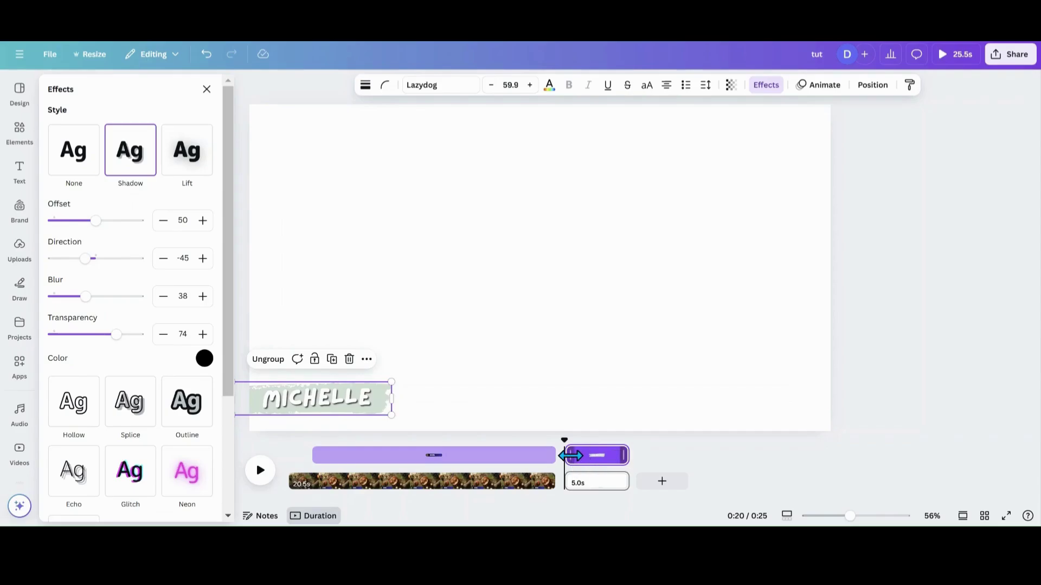
left_click_drag(573, 456, 577, 456)
- Set the 13.9-second stock video of a woman crafting coloured paper as the second page's background, then play it
left_click(9, 130)
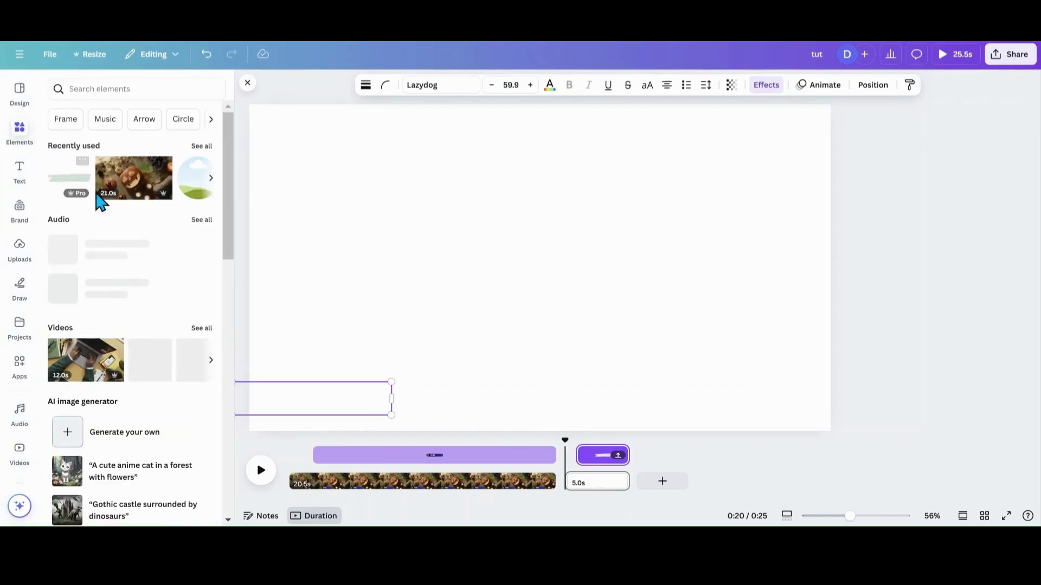
left_click(200, 330)
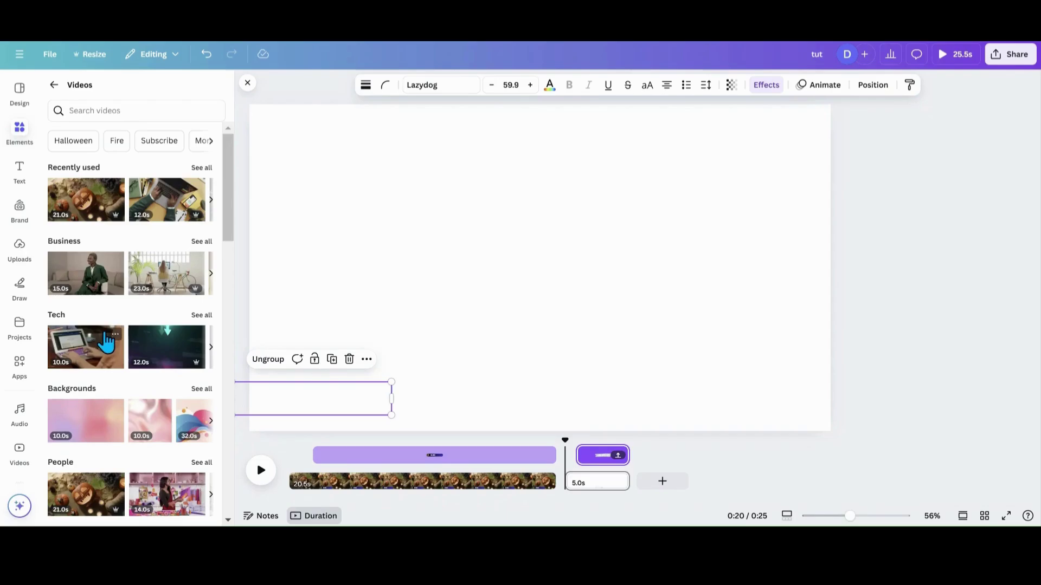
scroll(105, 341, "down", 1)
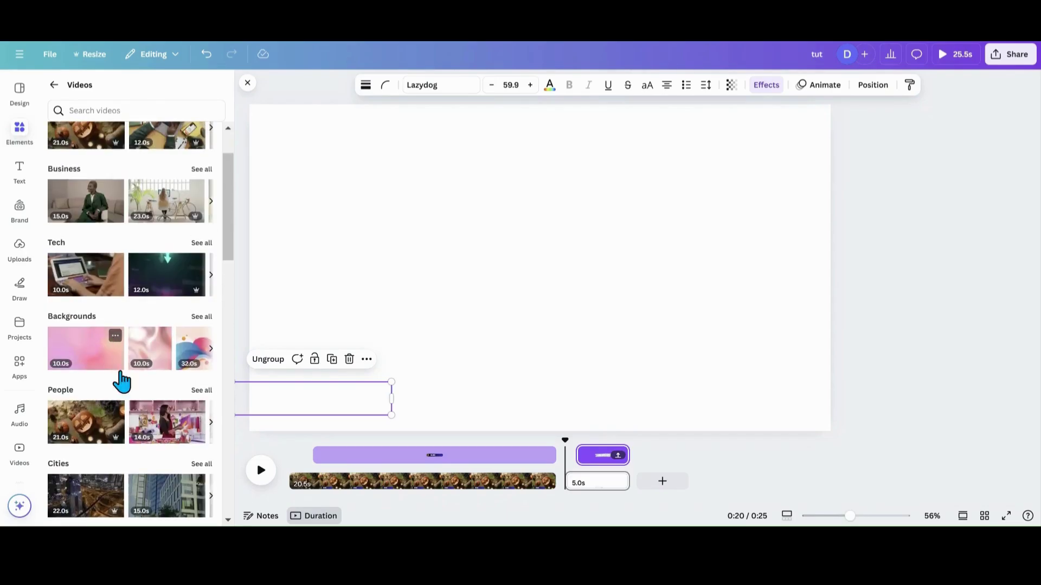
left_click(168, 422)
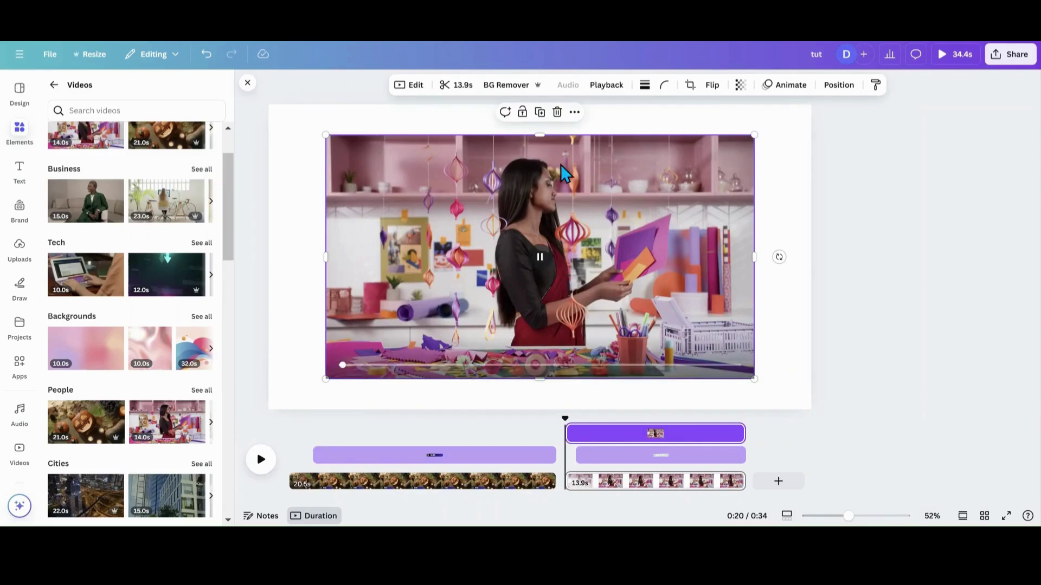
left_click(574, 111)
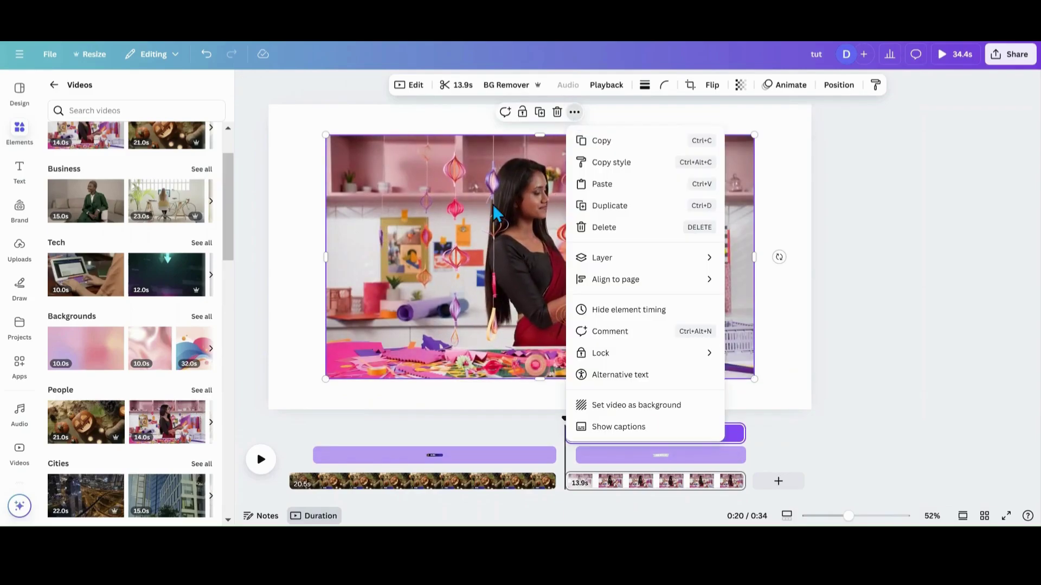
left_click(611, 411)
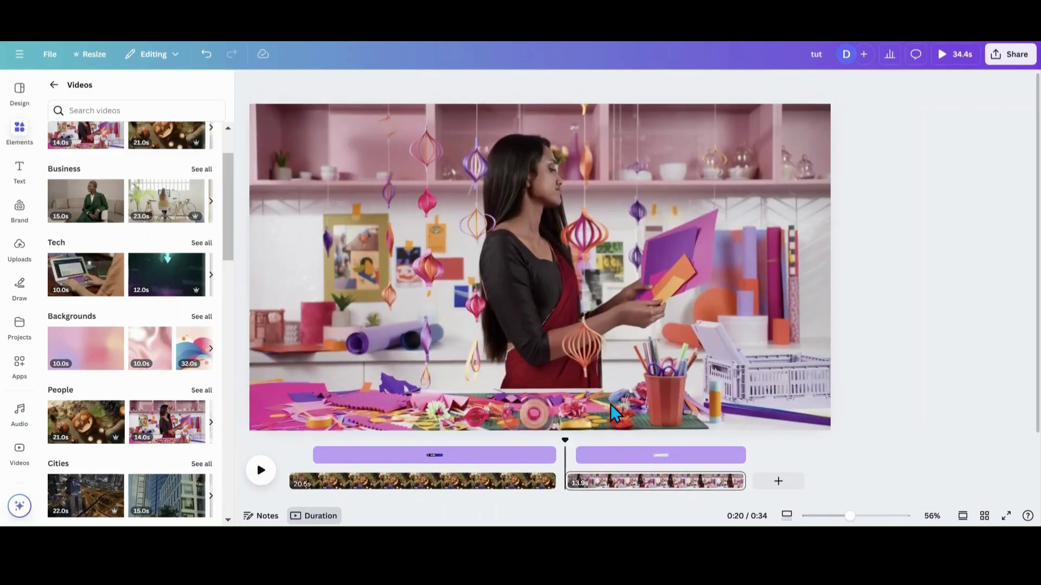
left_click(262, 473)
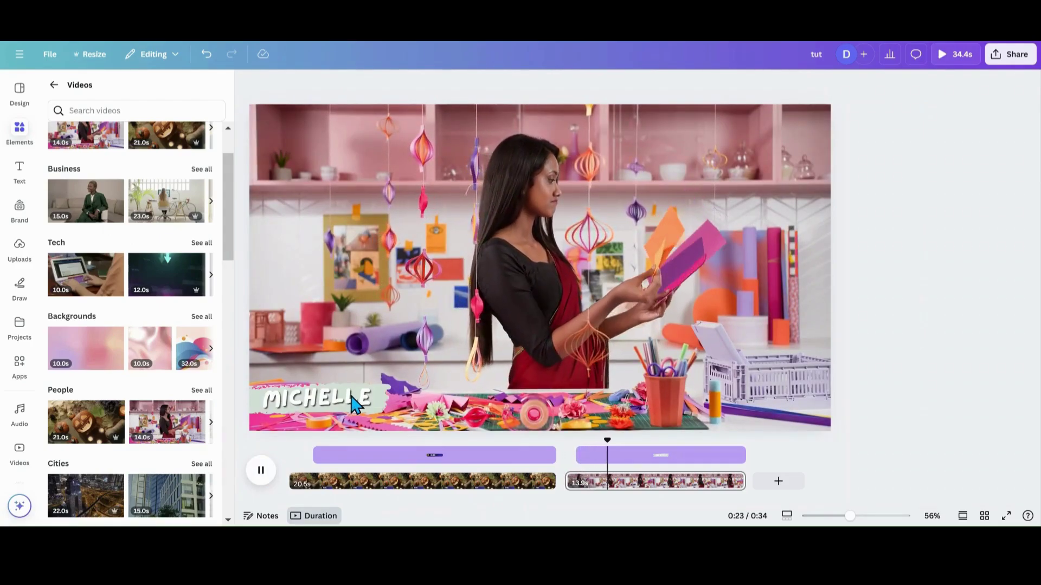
- Apply the Wipe animation on enter to the MICHELLE text layer and increase its speed
left_click(389, 404)
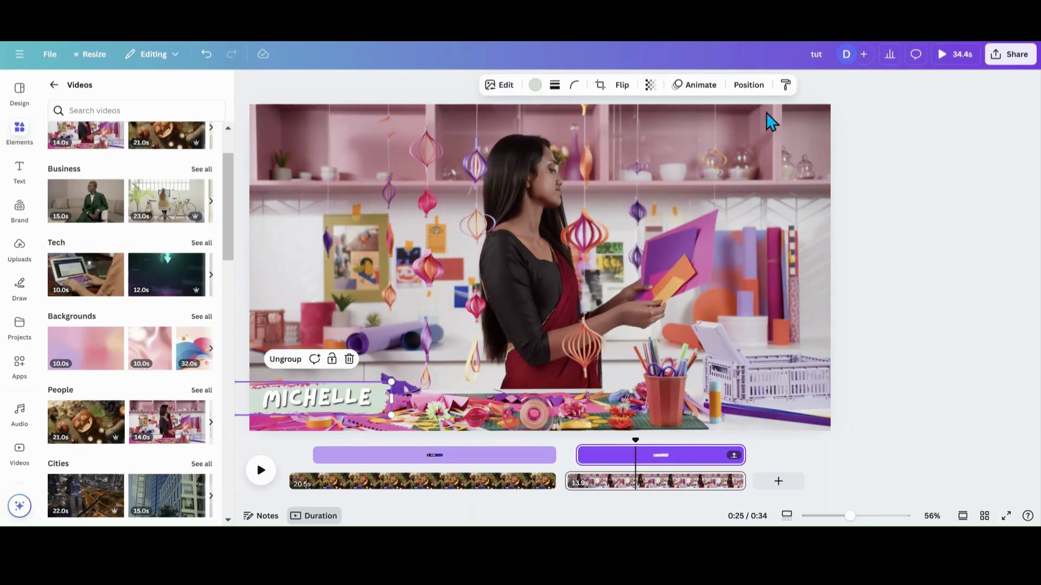
left_click(748, 85)
left_click(157, 184)
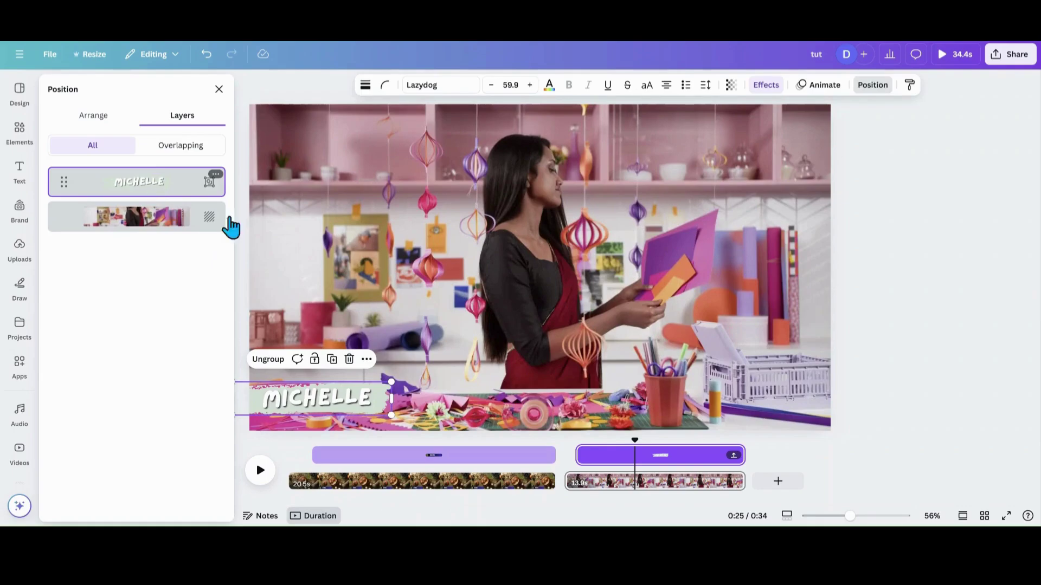
left_click(817, 85)
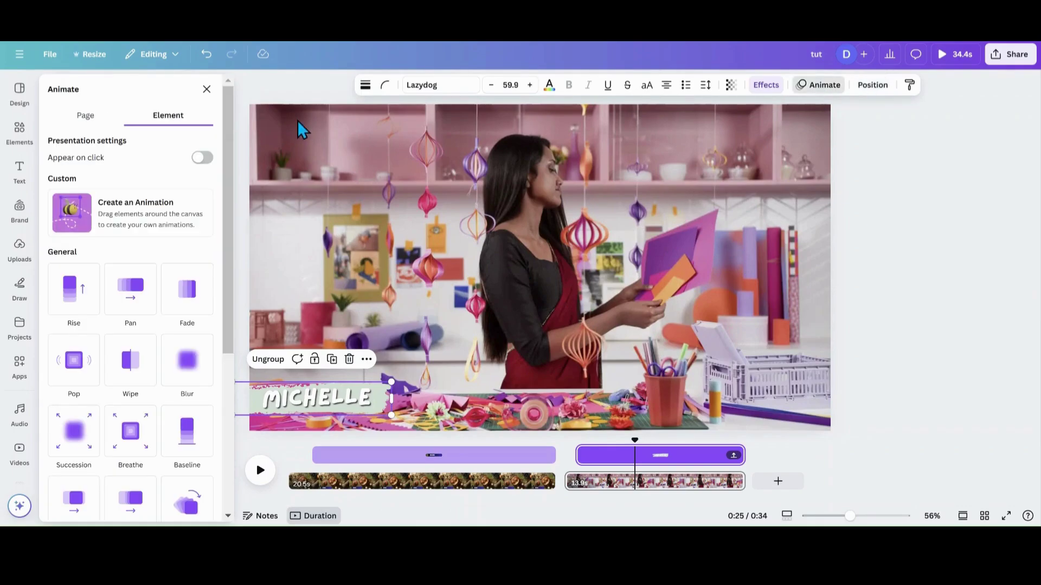
left_click(129, 374)
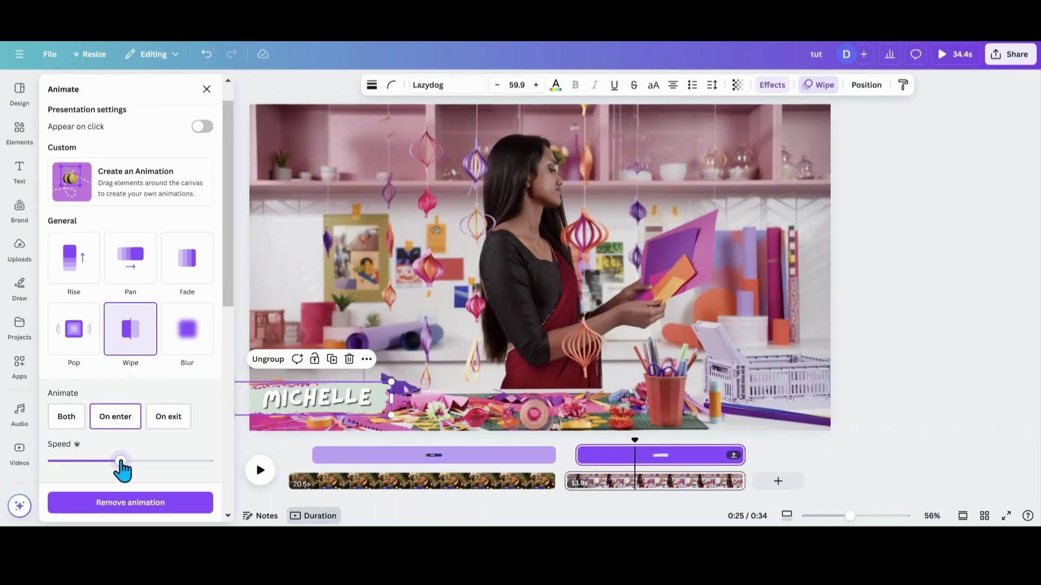
left_click_drag(125, 461, 155, 460)
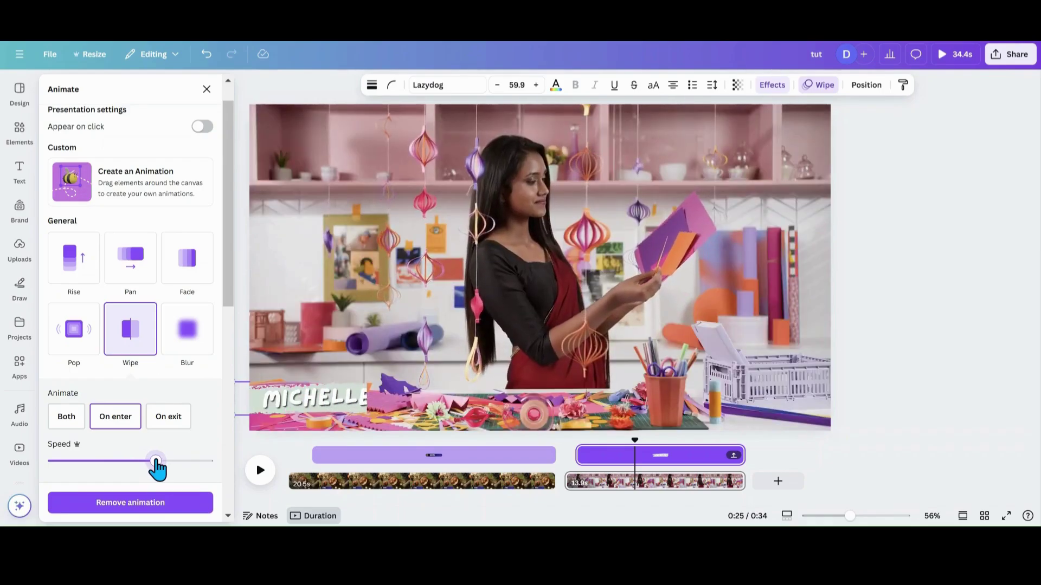
left_click(568, 478)
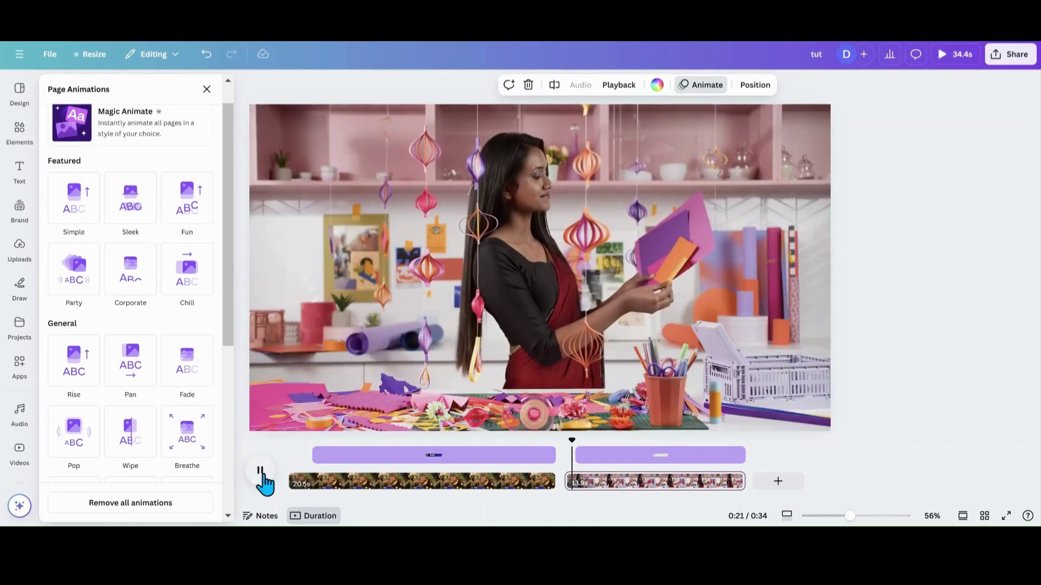
left_click(261, 473)
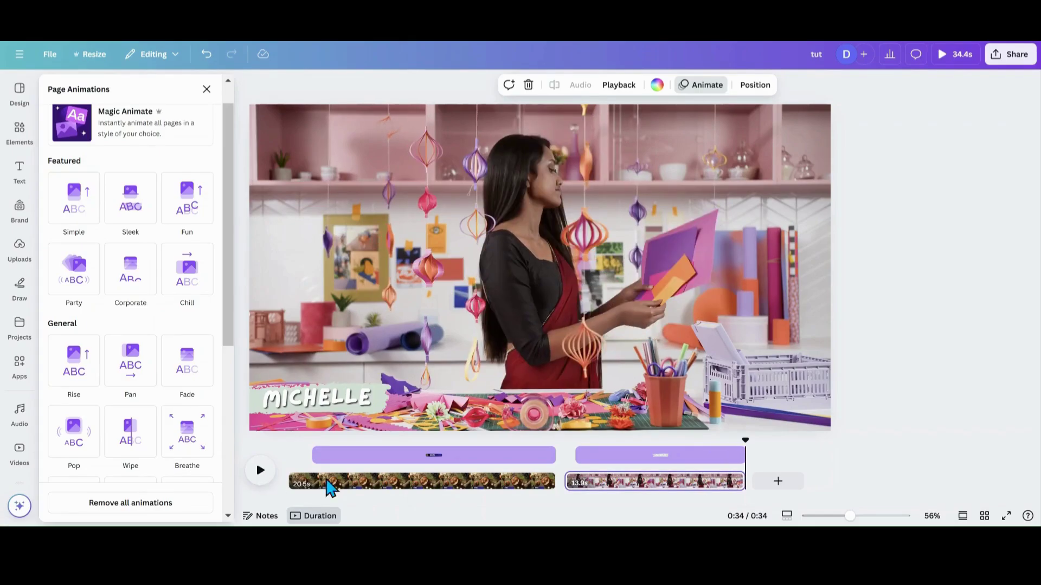
- Paste the whole MICHELLE tag group onto the pumpkin video page
left_click(303, 409)
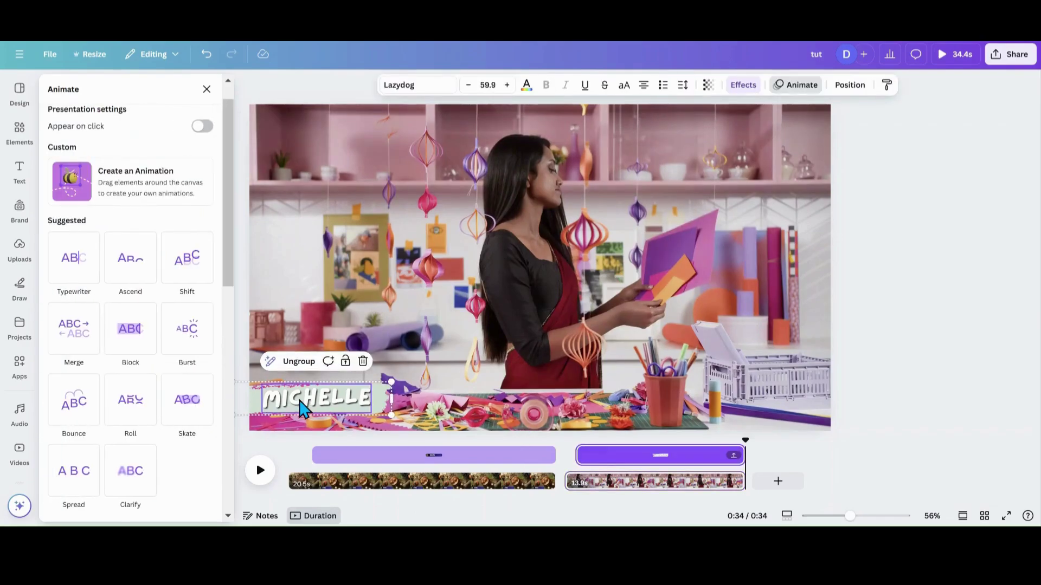
left_click(848, 85)
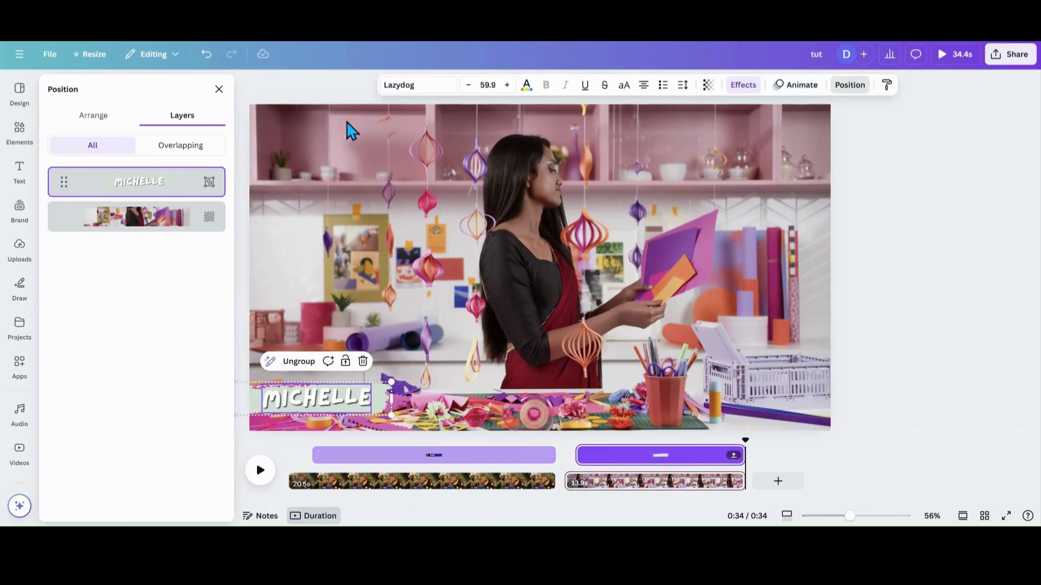
left_click(180, 194)
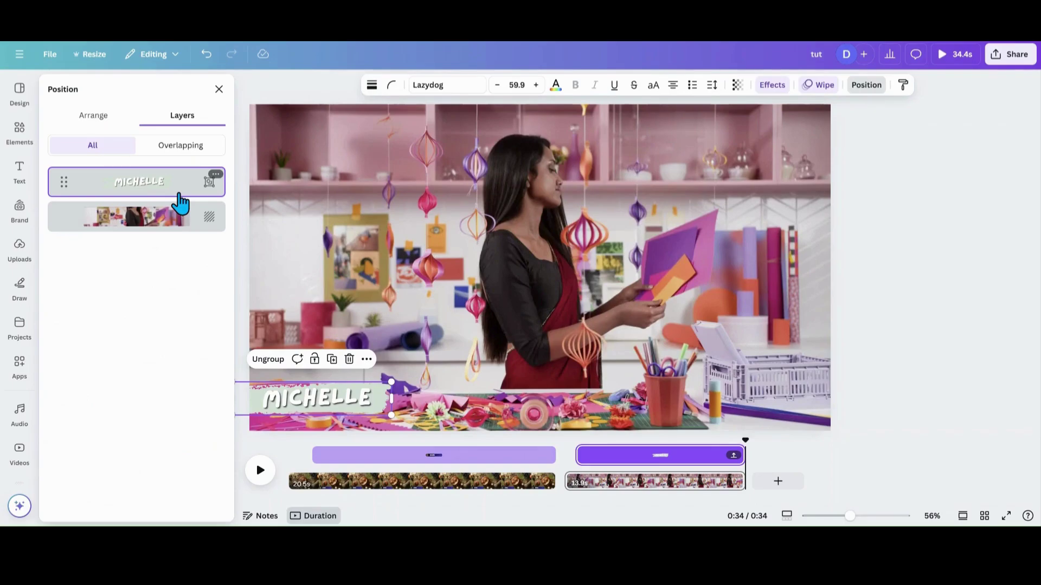
left_click(363, 495)
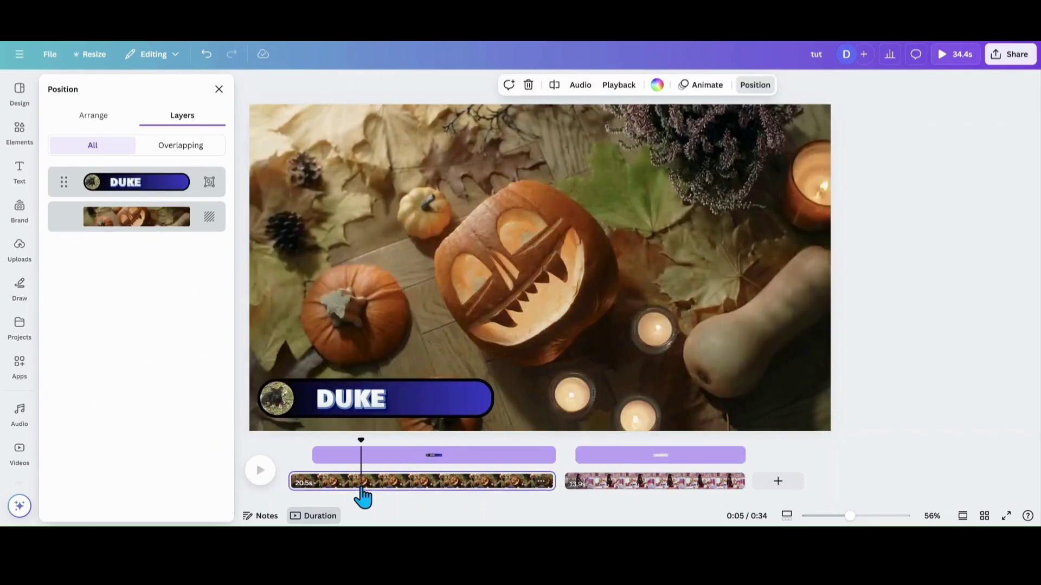
mouse_move(476, 323)
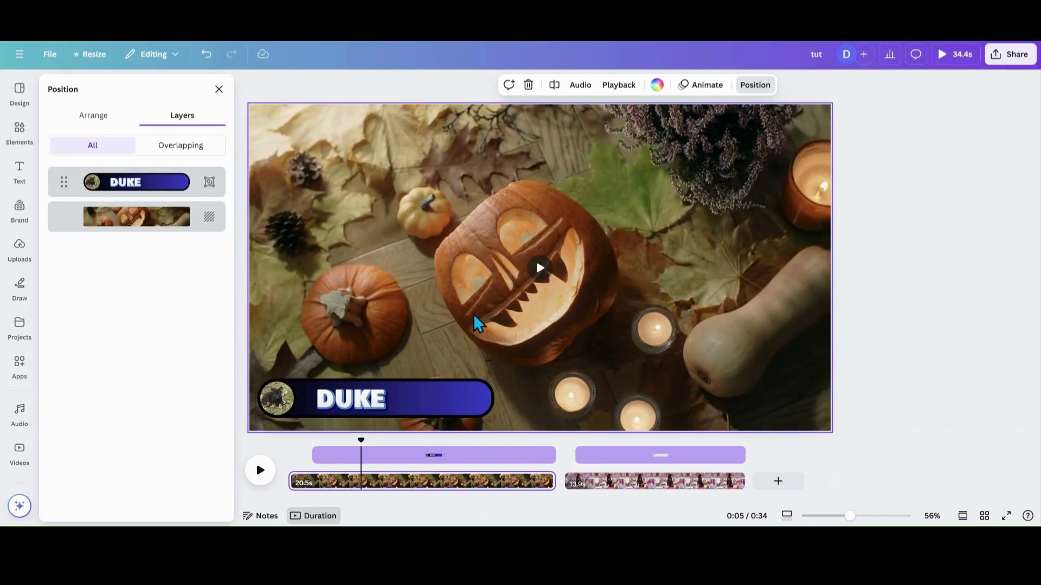
key("ctrl+v")
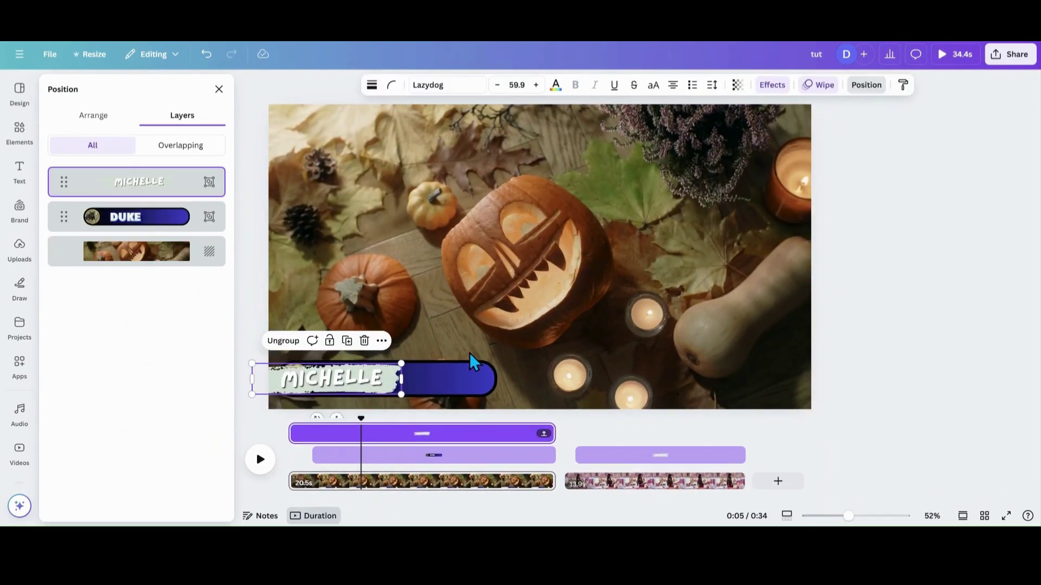
- Delay the MICHELLE tag's start and shorten the DUKE bar's clip to 4.9 seconds
left_click_drag(294, 434, 378, 445)
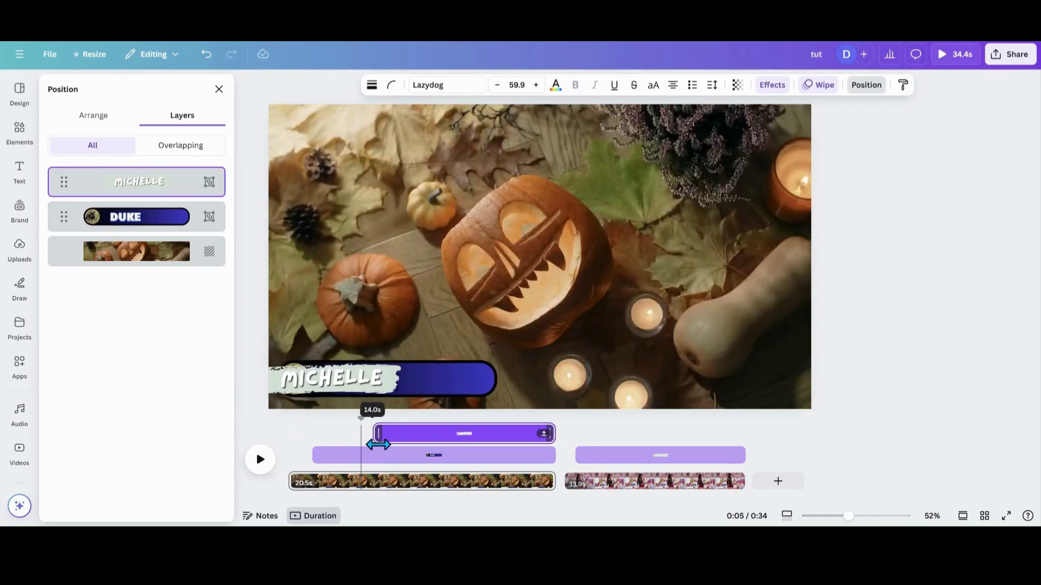
left_click(466, 458)
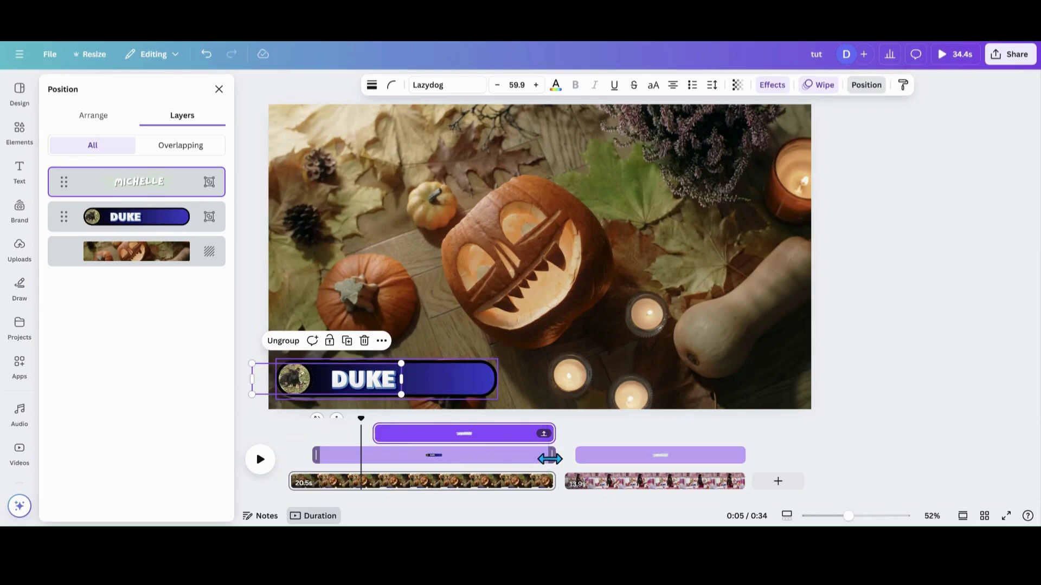
left_click_drag(550, 459, 372, 455)
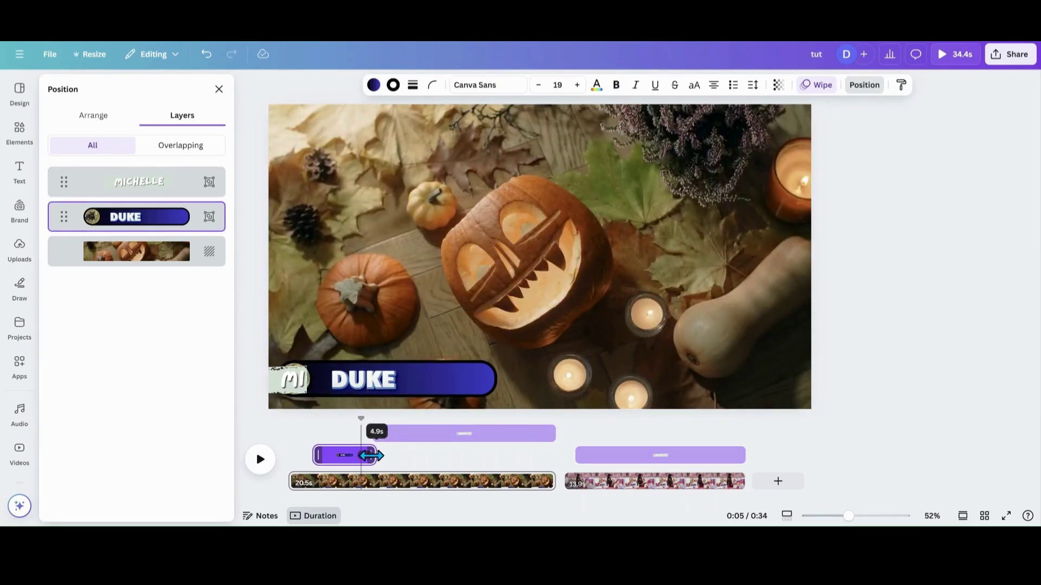
left_click(303, 488)
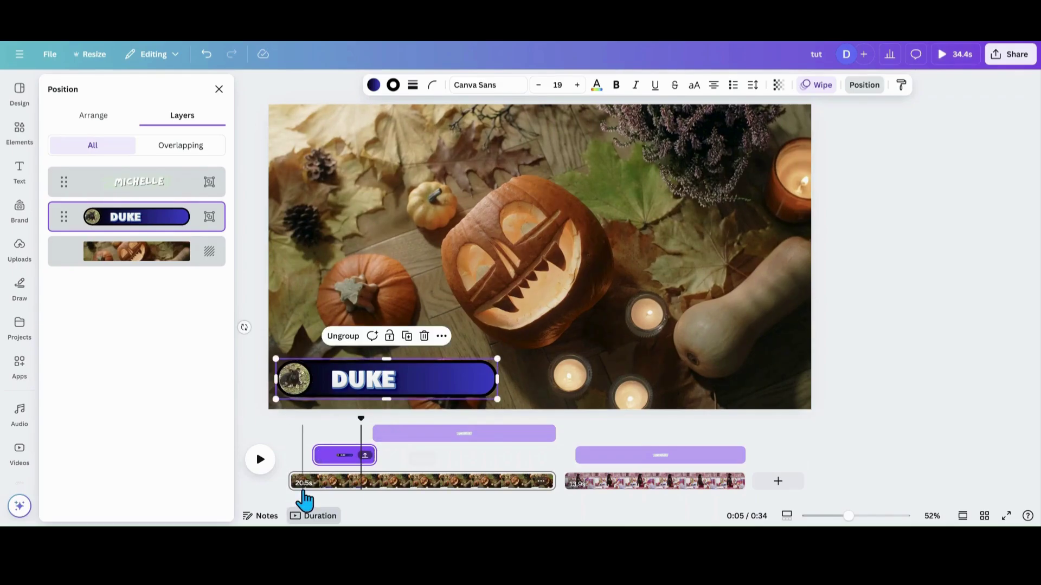
left_click(261, 462)
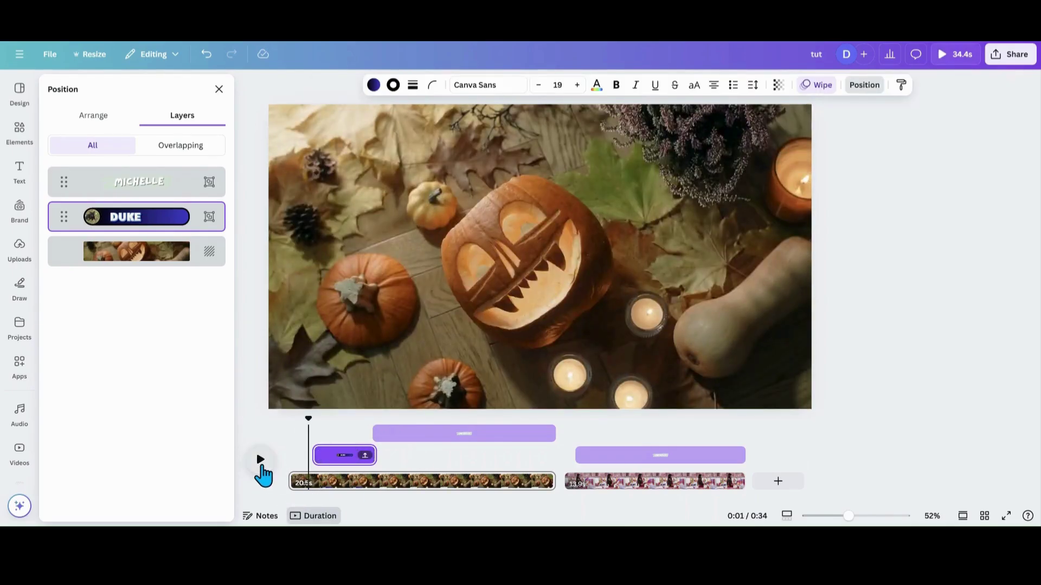